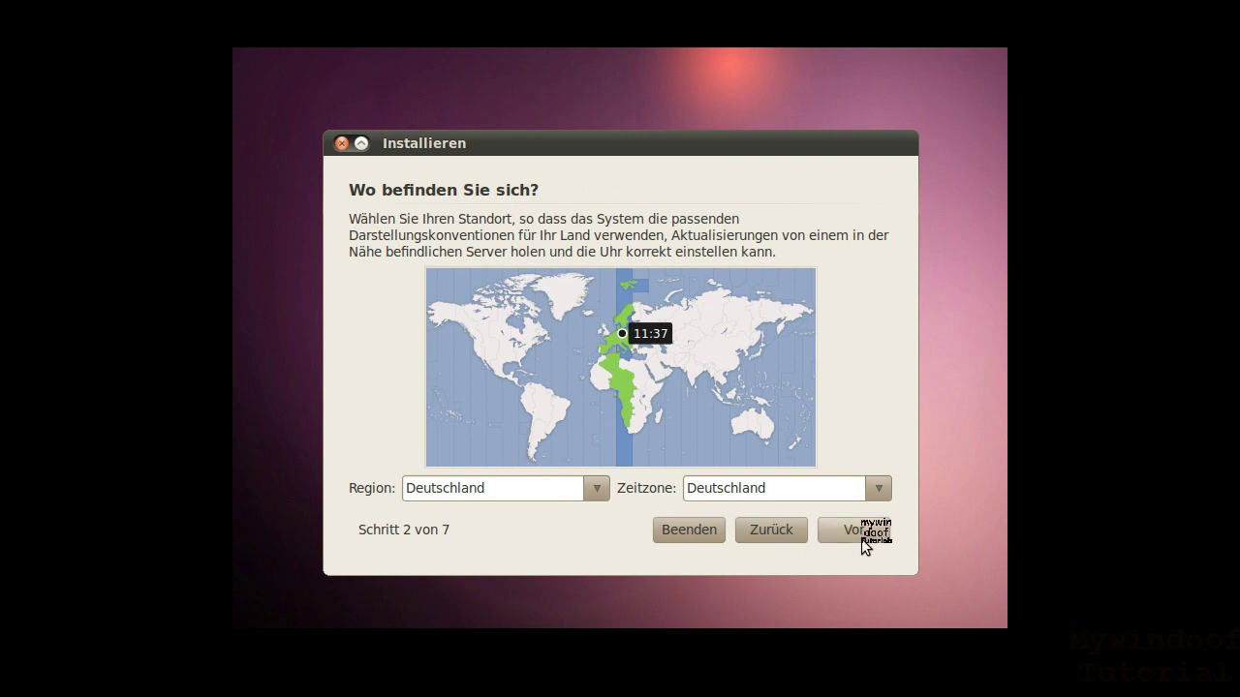
Keep Deutschland as region and time zone and continue to the keyboard layout step
left_click(862, 538)
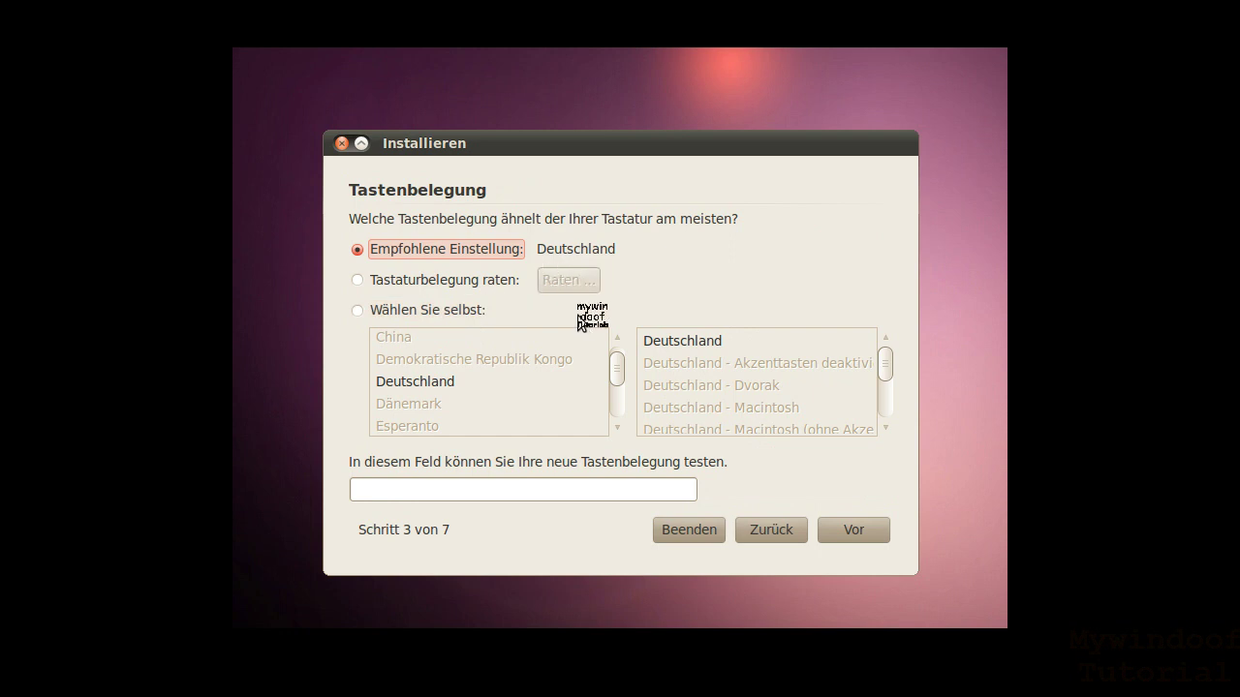
Test the recommended Deutschland layout with 'asdfghj', clear the text, and continue
left_click(524, 492)
type("asdfghjllqweez")
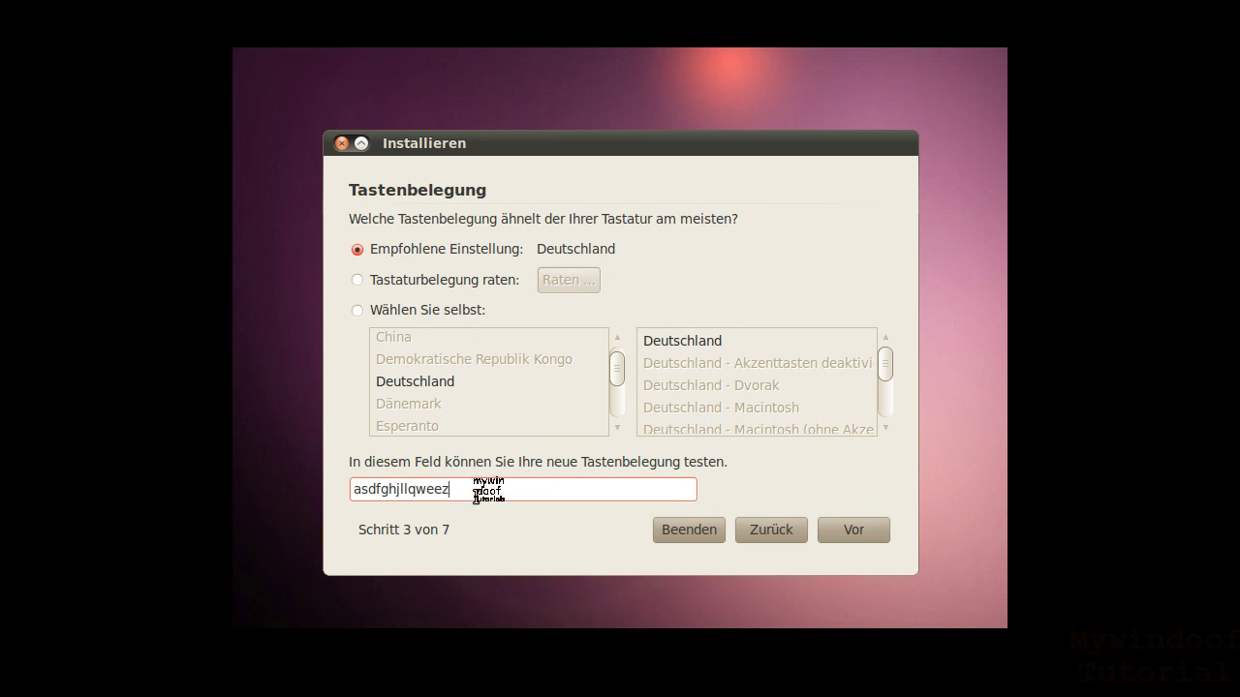
left_click_drag(451, 493, 328, 465)
key("BackSpace")
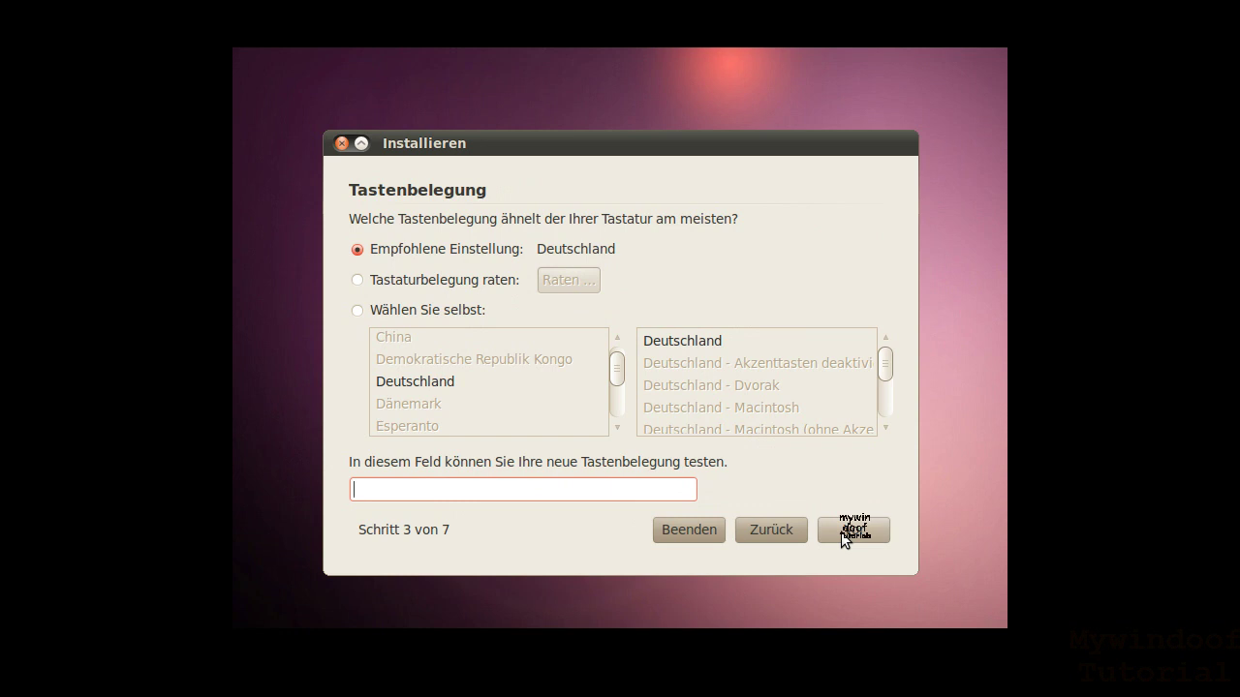
left_click(841, 532)
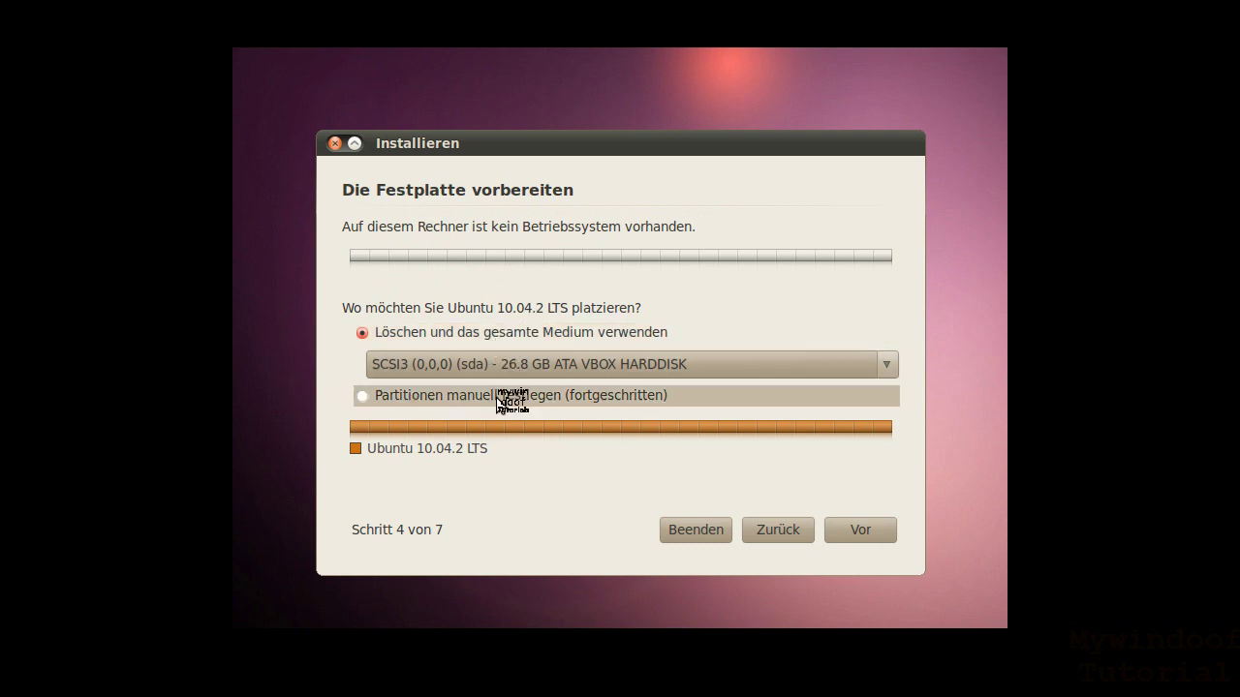
Try 'Partitionen manuell festlegen', dismiss the 'Kein Root-Dateisystem' error, and return to disk preparation
left_click(545, 395)
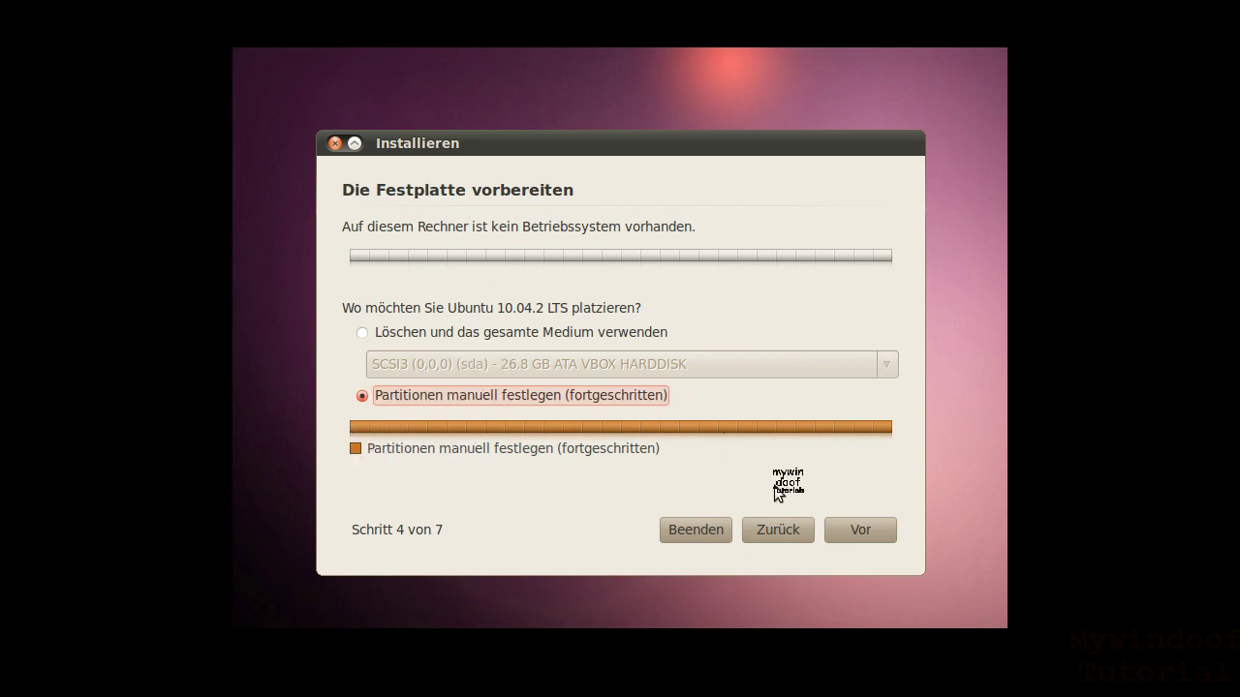
left_click(878, 539)
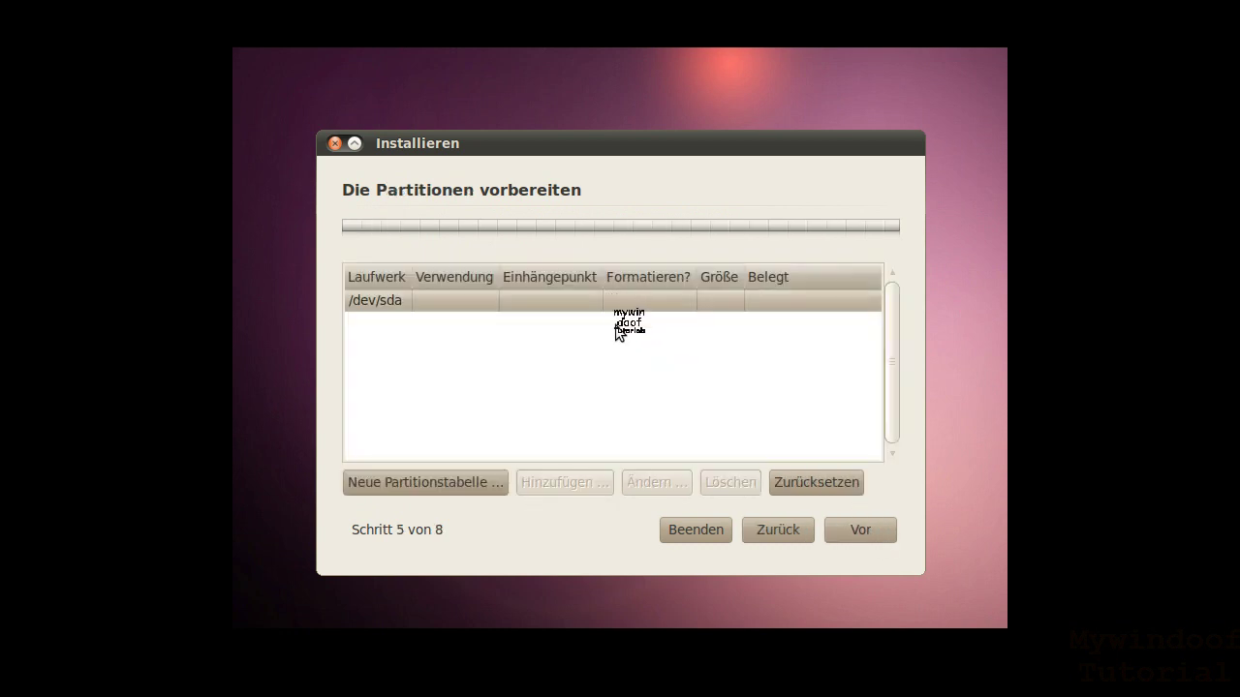
left_click(851, 530)
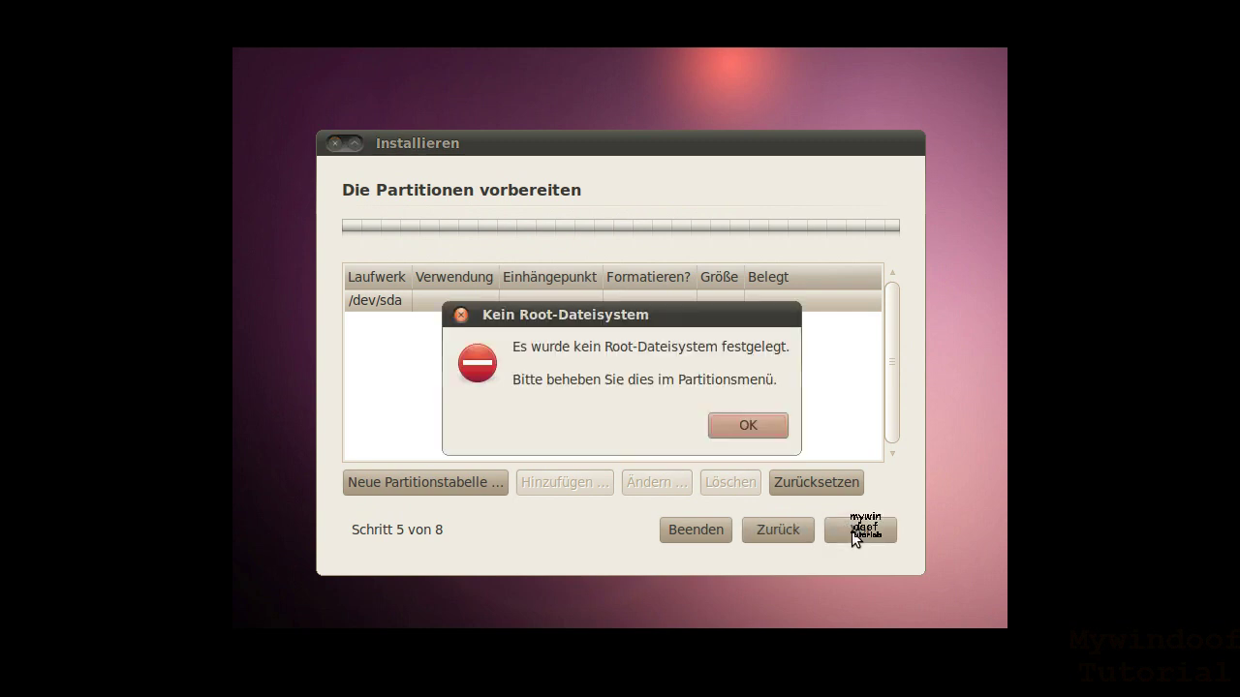
left_click(753, 426)
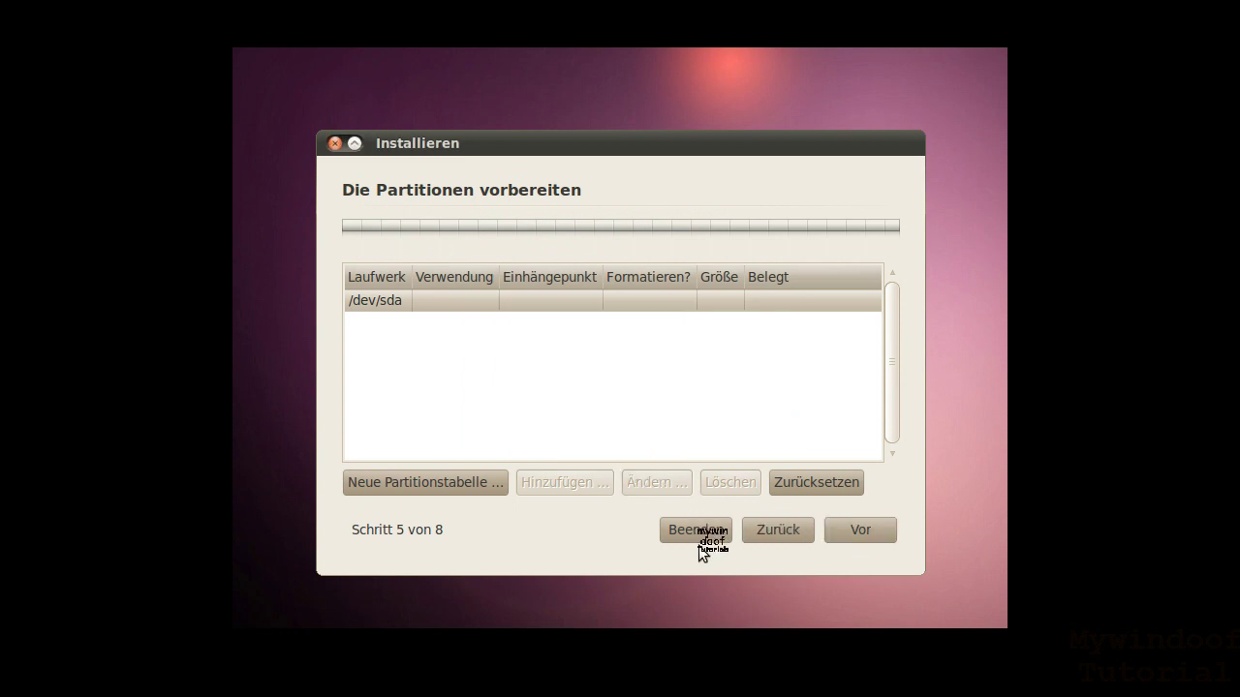
left_click(757, 529)
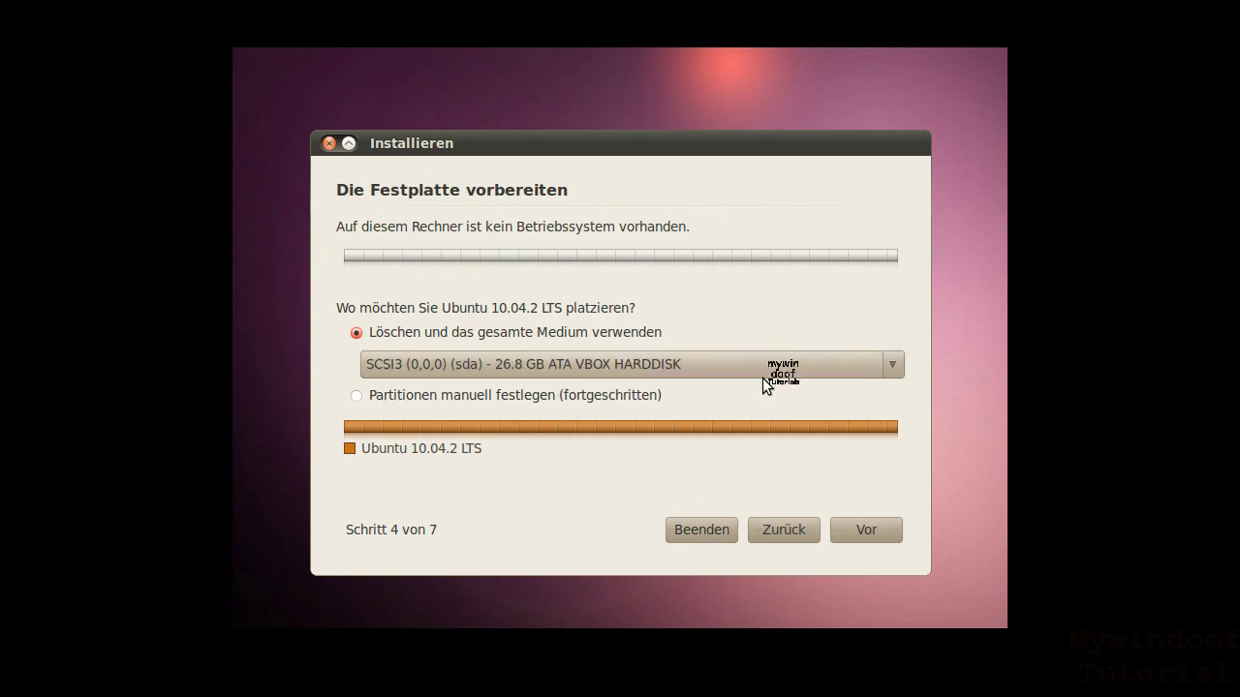
Keep the SCSI3 26.8 GB VBOX HARDDISK for 'Löschen und das gesamte Medium verwenden' and continue
left_click(889, 368)
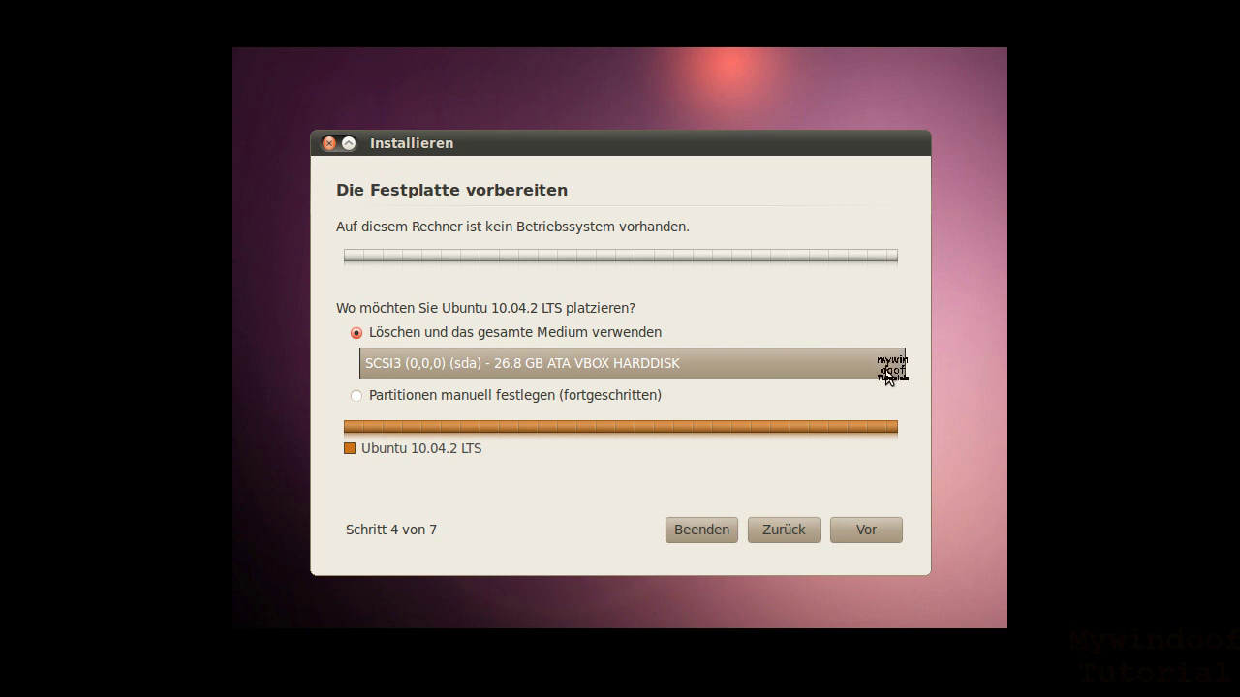
left_click(563, 368)
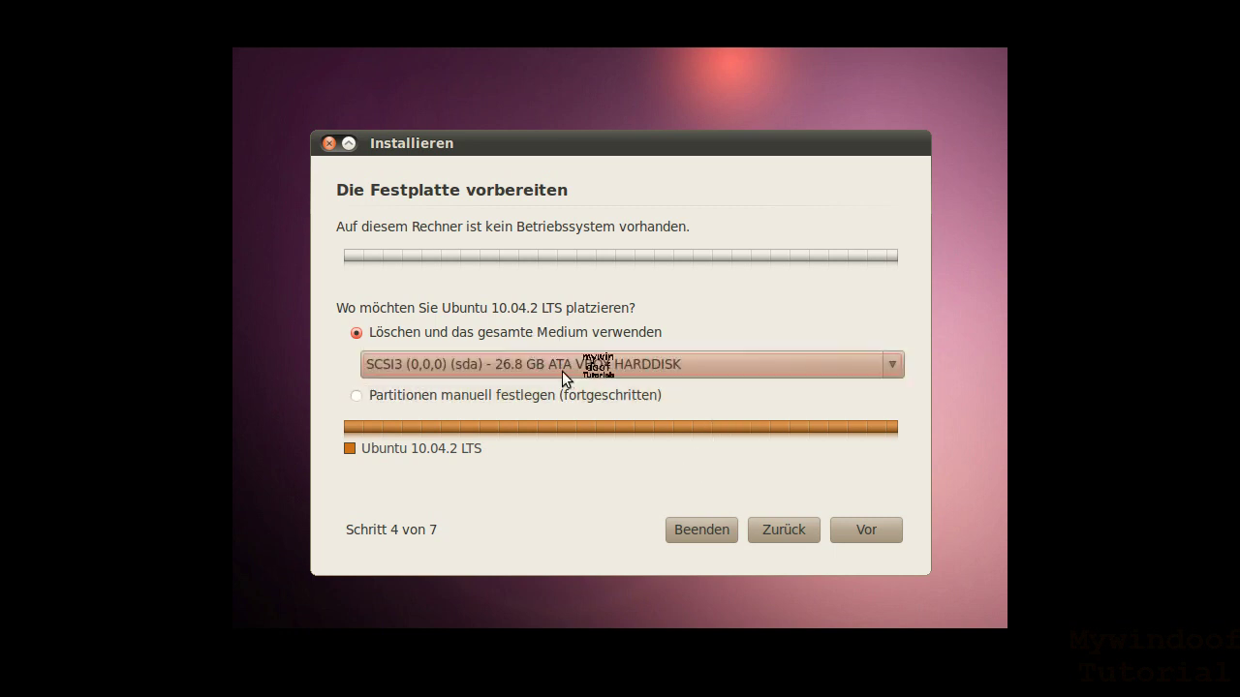
left_click(711, 625)
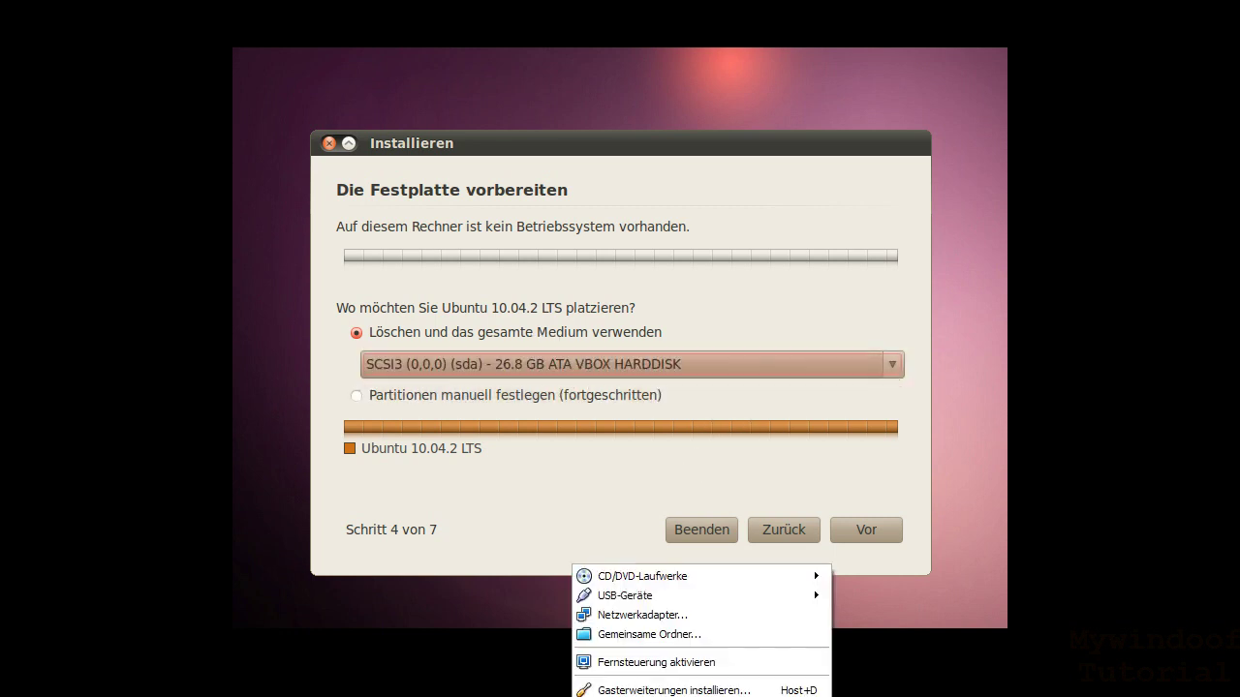
left_click(710, 625)
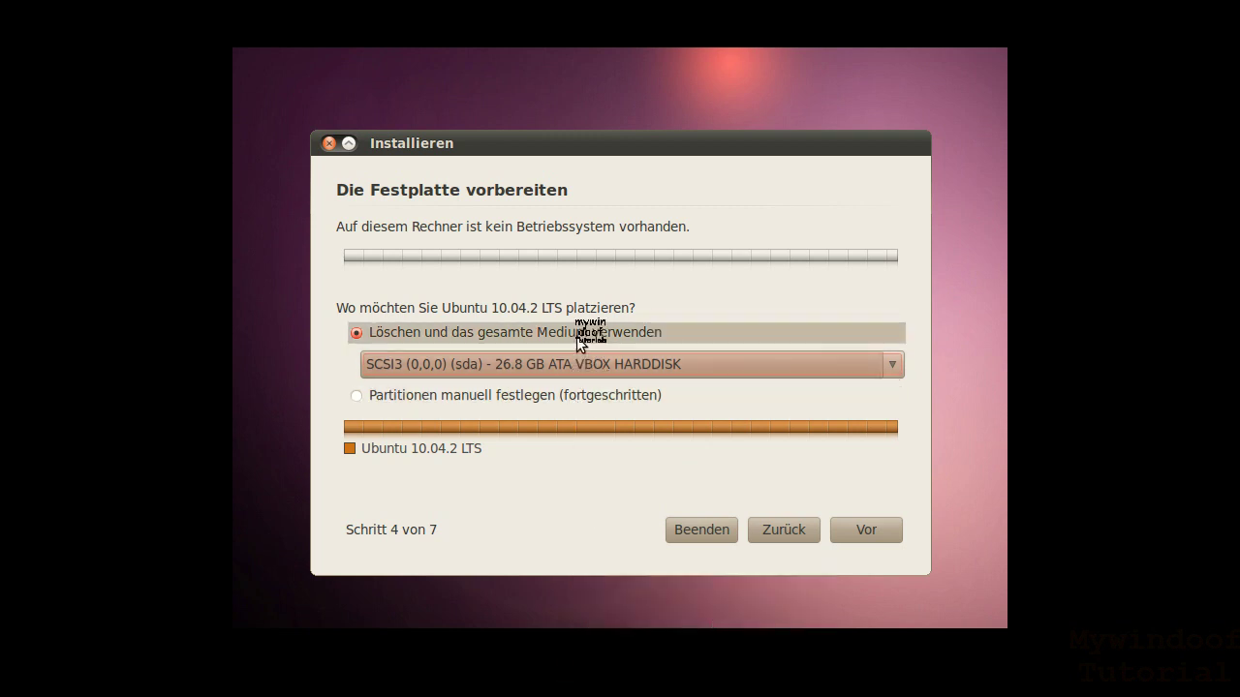
left_click(871, 530)
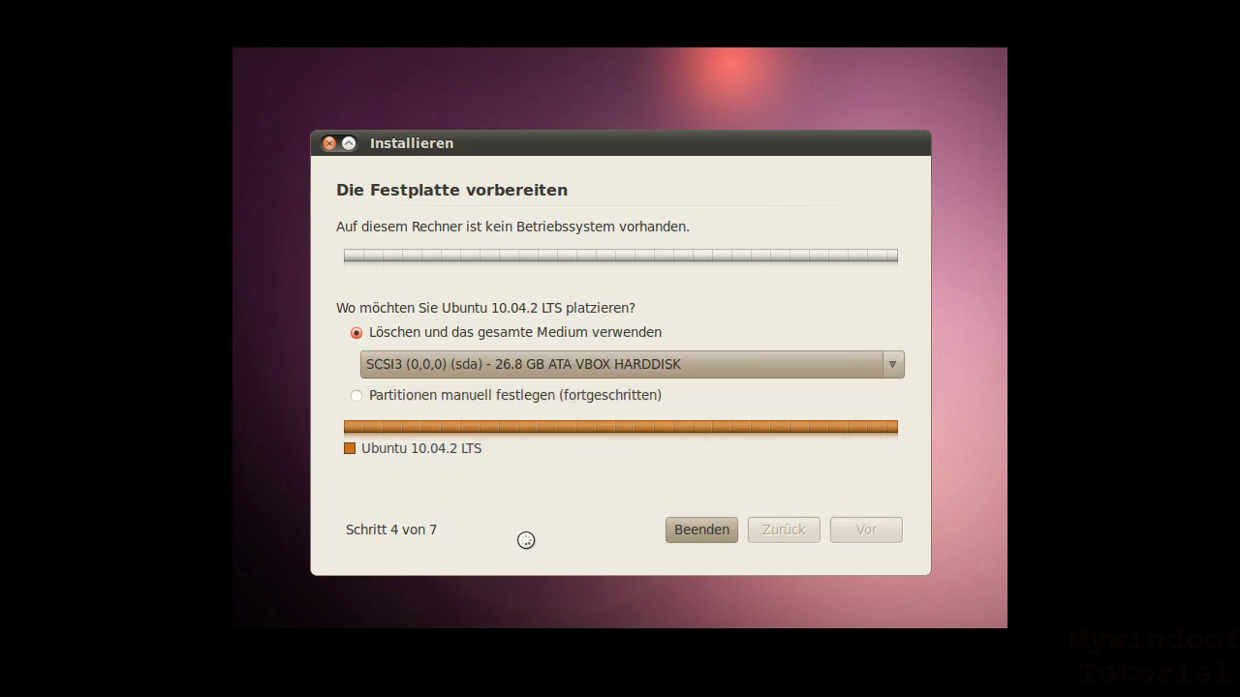
key("ctrl+Home")
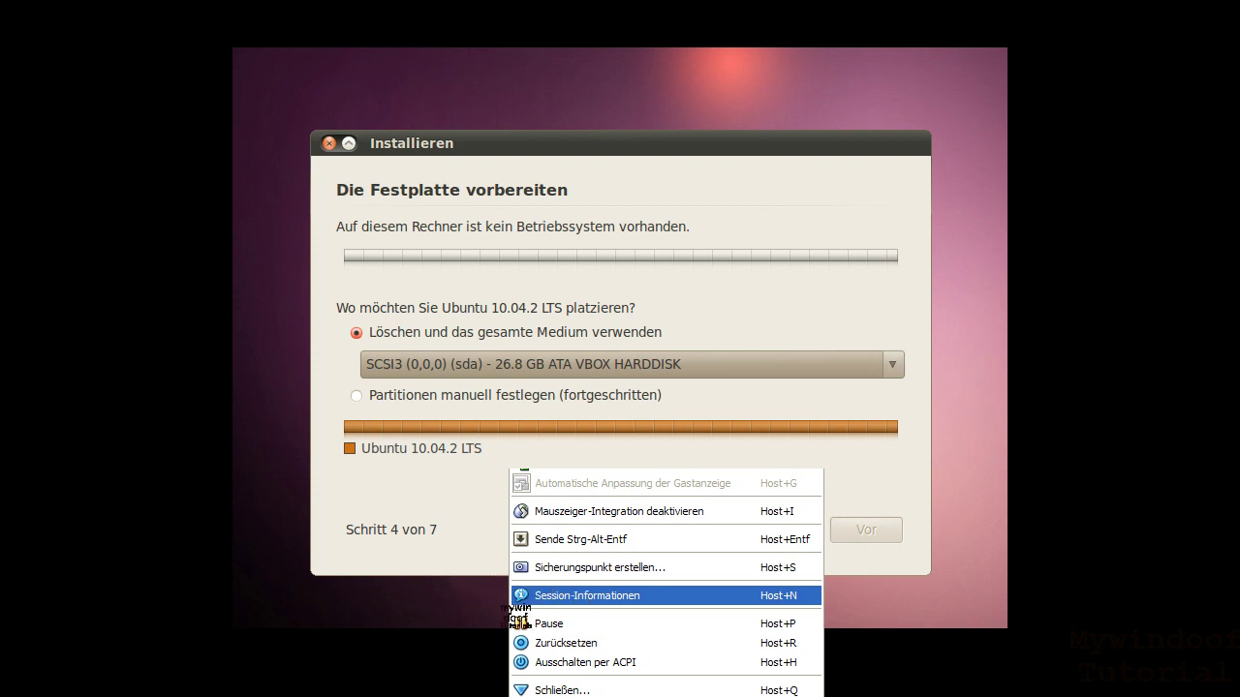
left_click(532, 594)
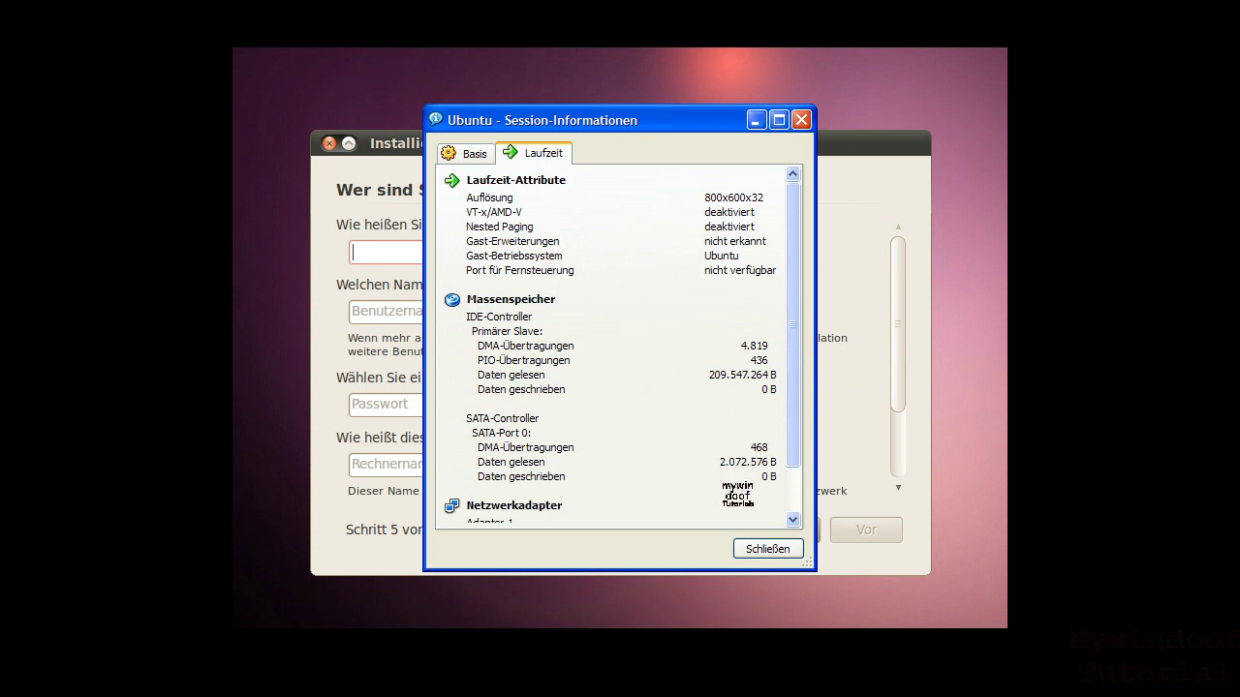
scroll(619, 347, "down", 2)
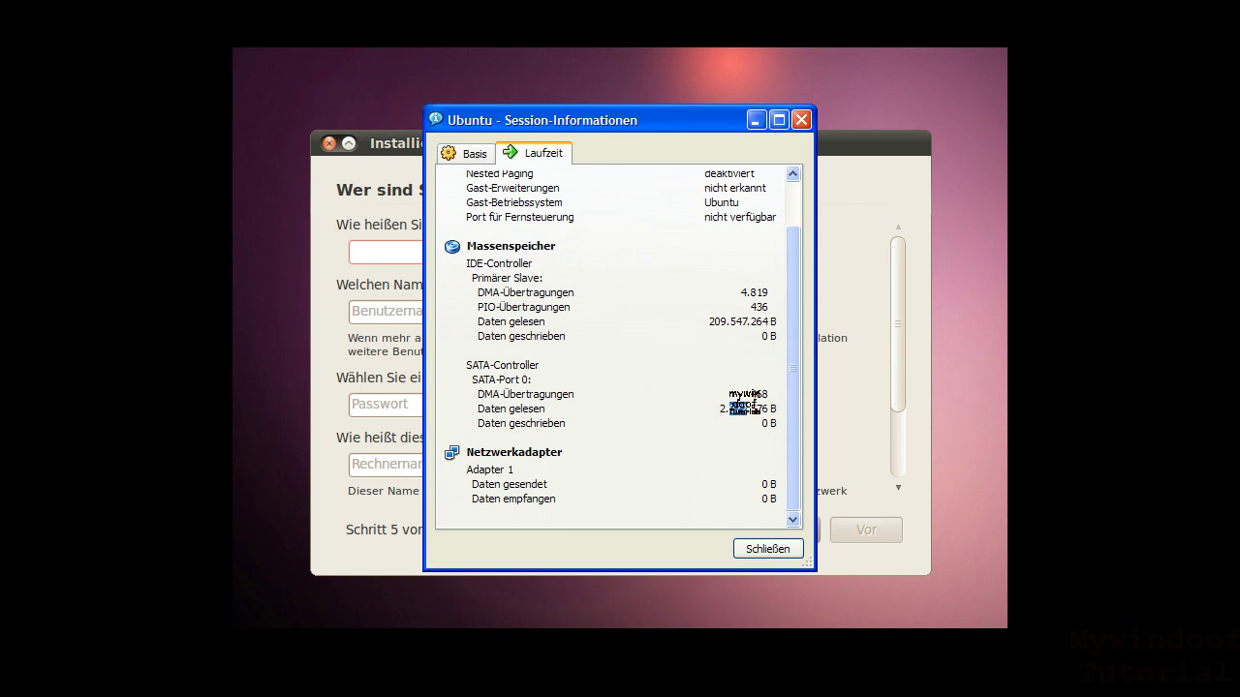
scroll(620, 346, "up", 2)
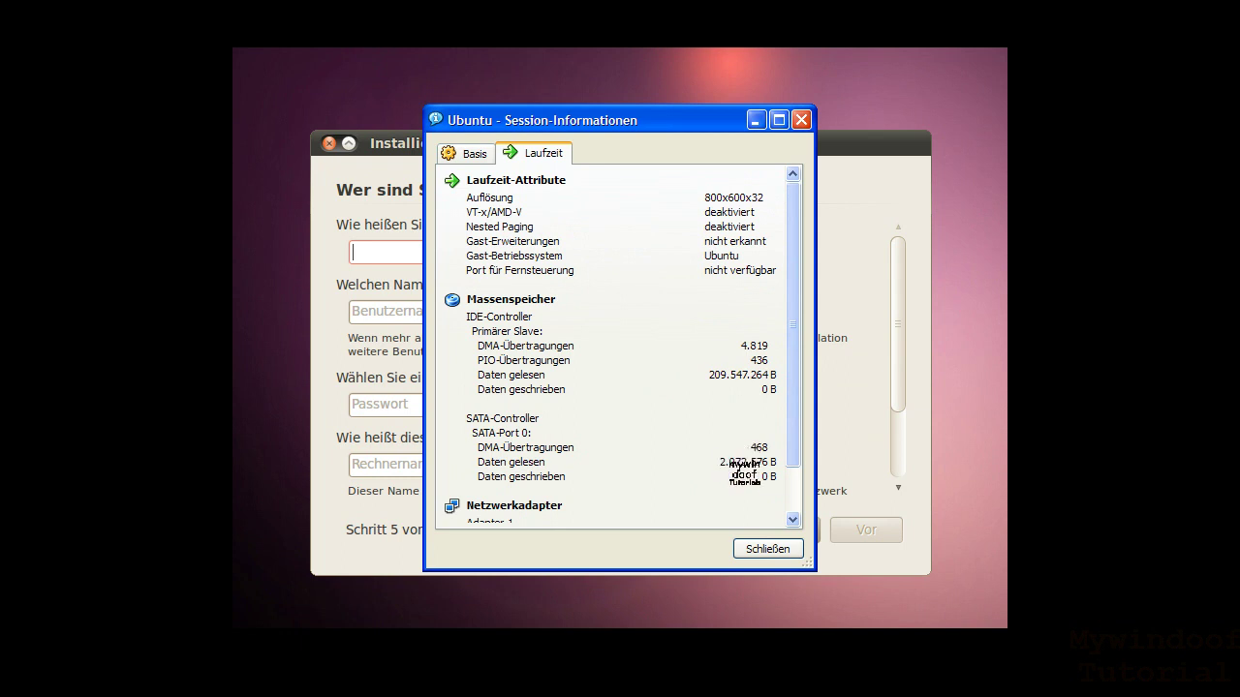
left_click_drag(725, 382, 726, 371)
left_click(726, 371)
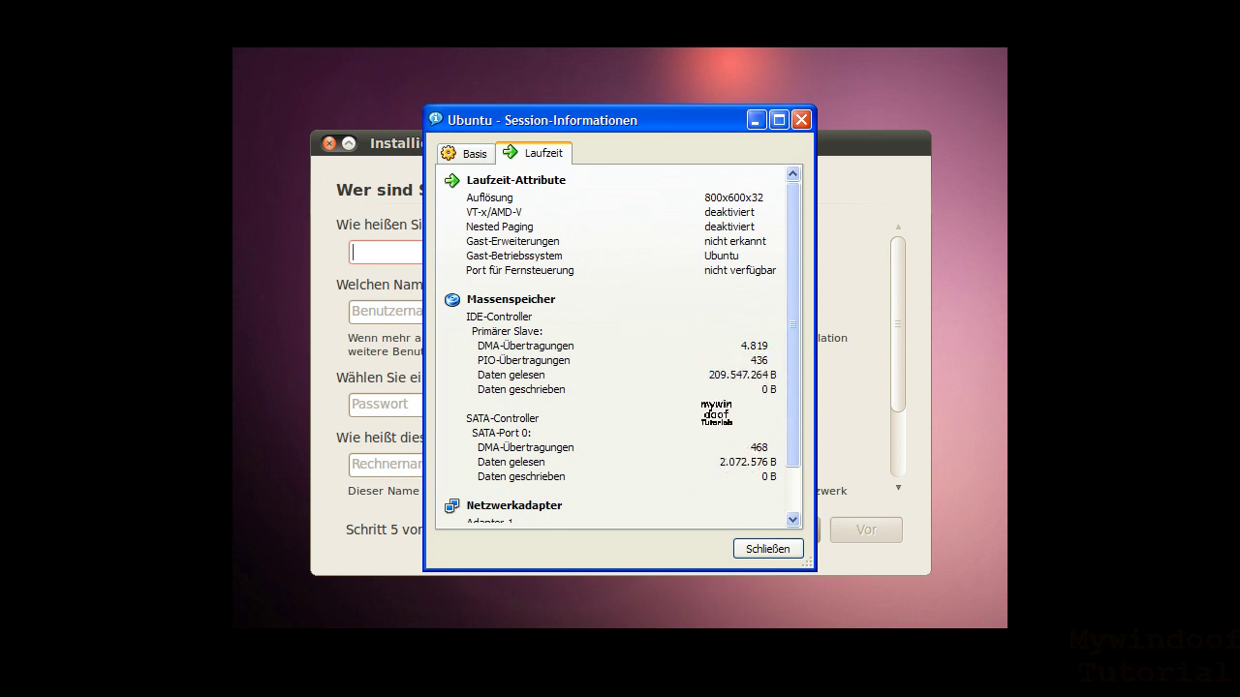
left_click_drag(706, 197, 742, 197)
scroll(728, 271, "down", 1)
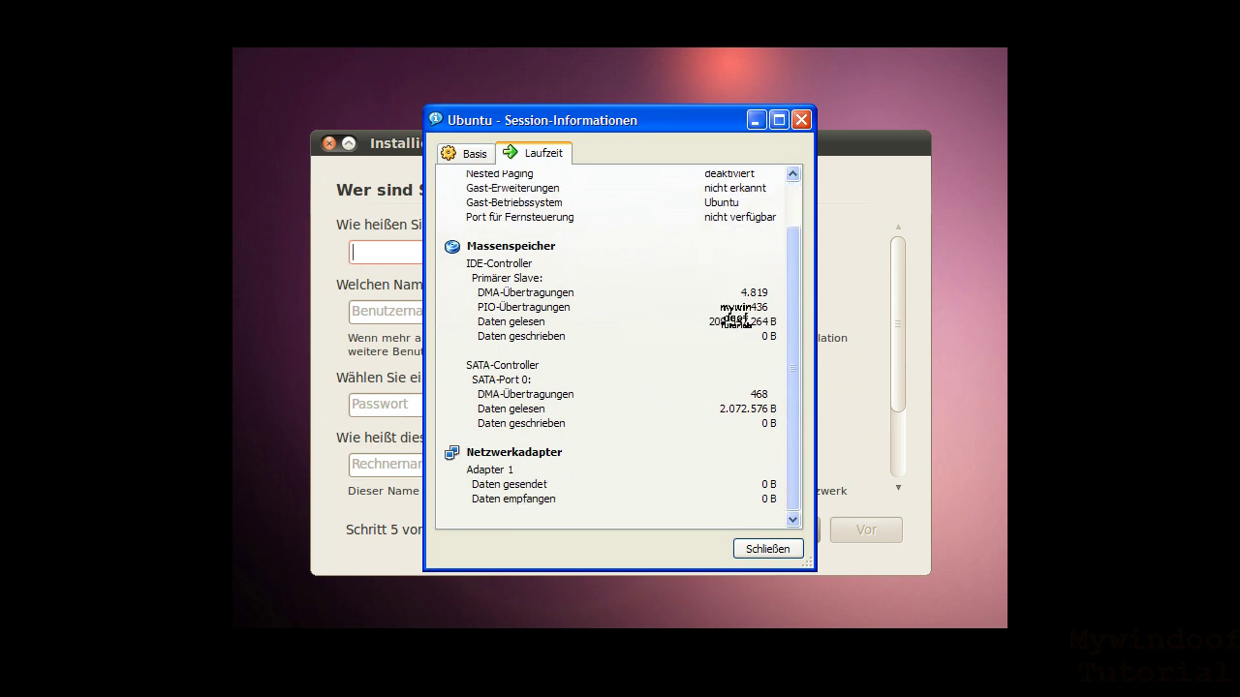
scroll(758, 478, "up", 1)
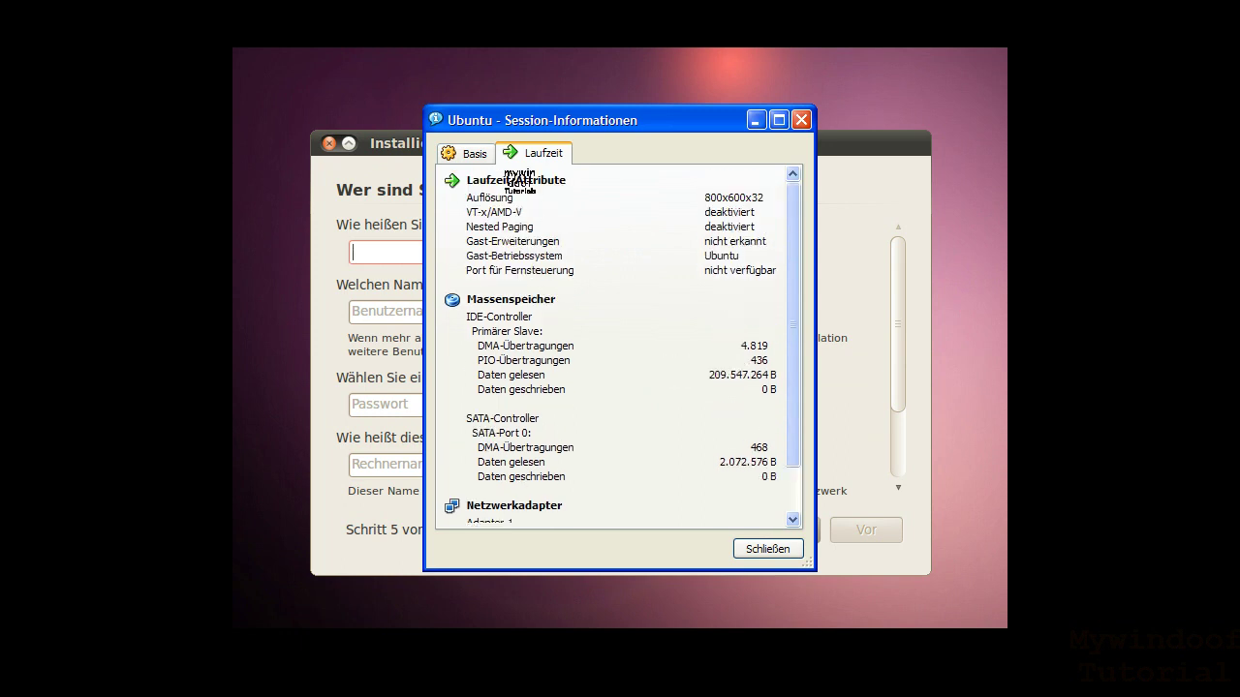
left_click(474, 151)
left_click_drag(803, 327, 782, 294)
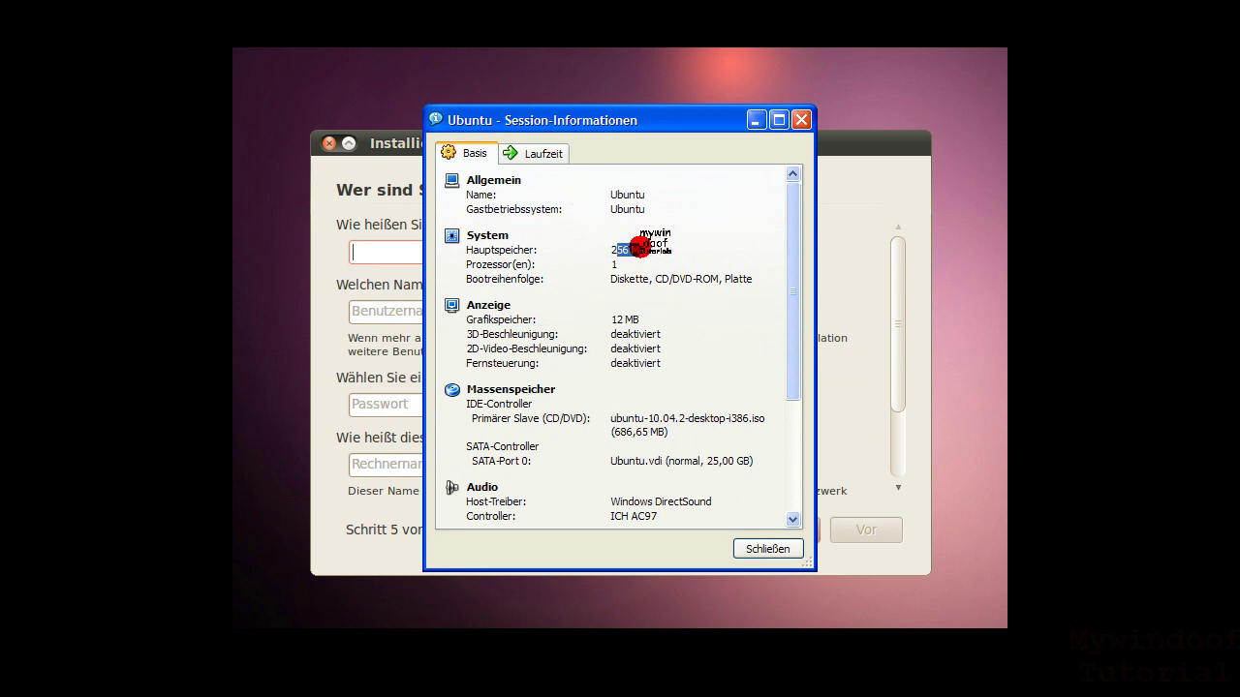
double_click(635, 258)
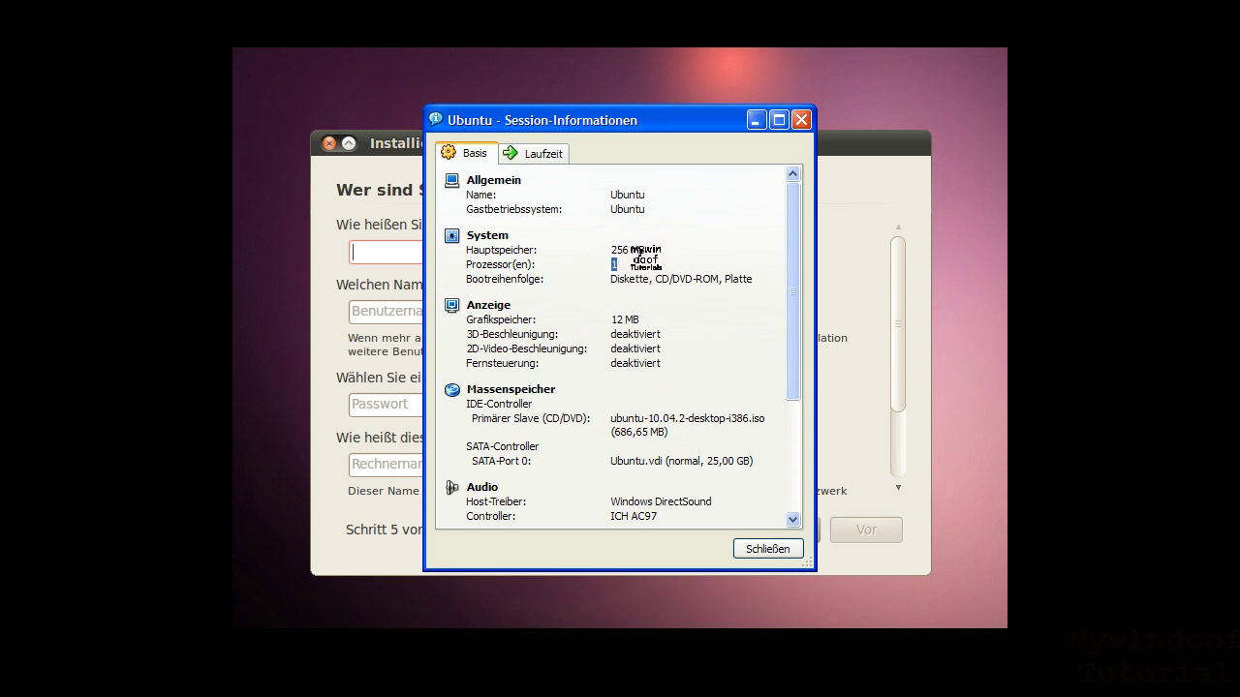
left_click(629, 258)
left_click(614, 258)
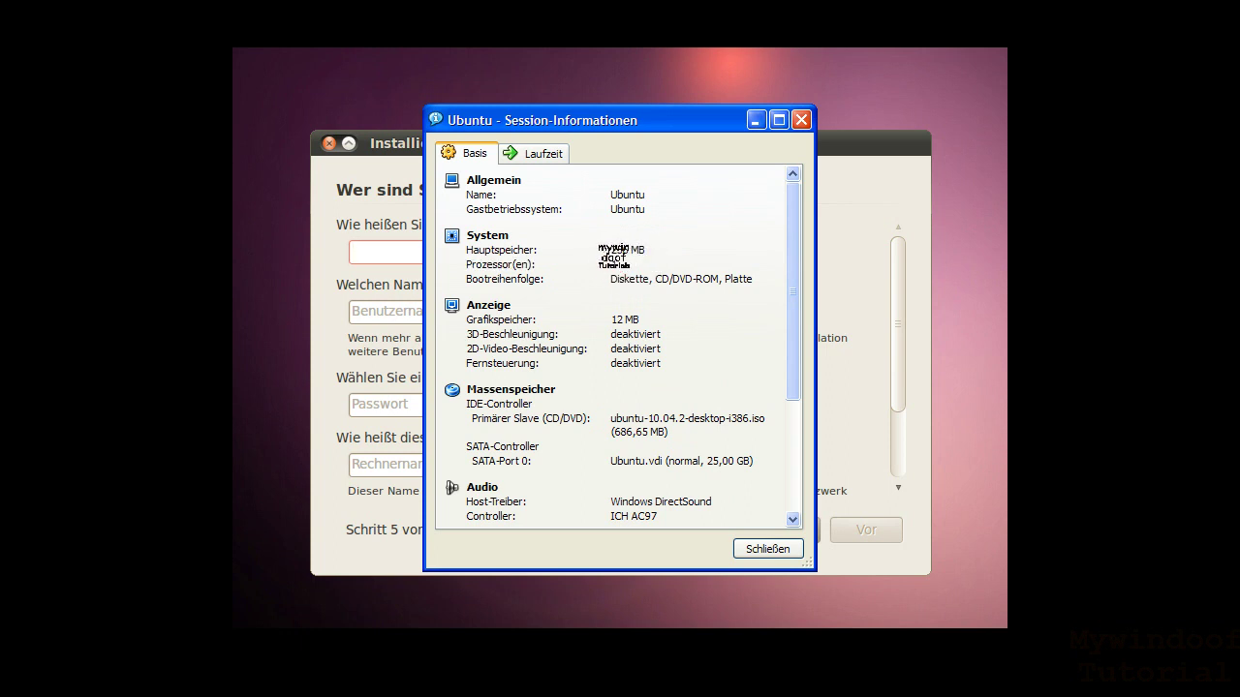
left_click(637, 264)
left_click(767, 549)
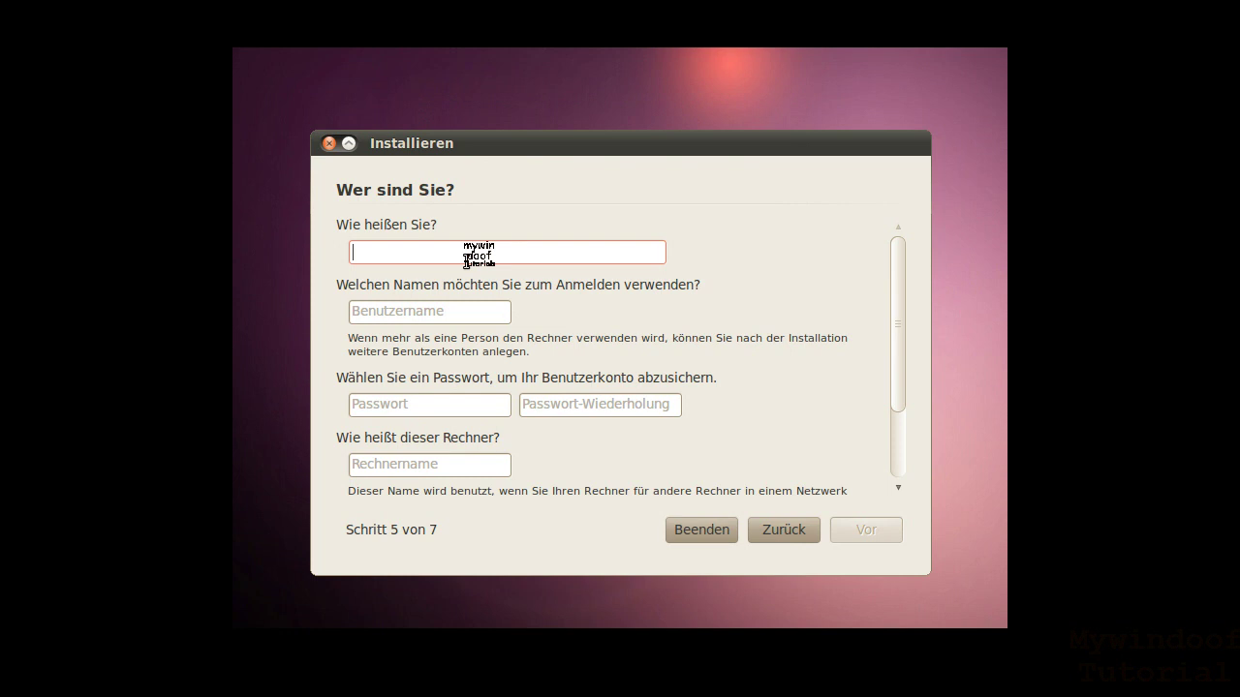
Enter the user's name and check the auto-filled login and computer names
type("Mywindoof")
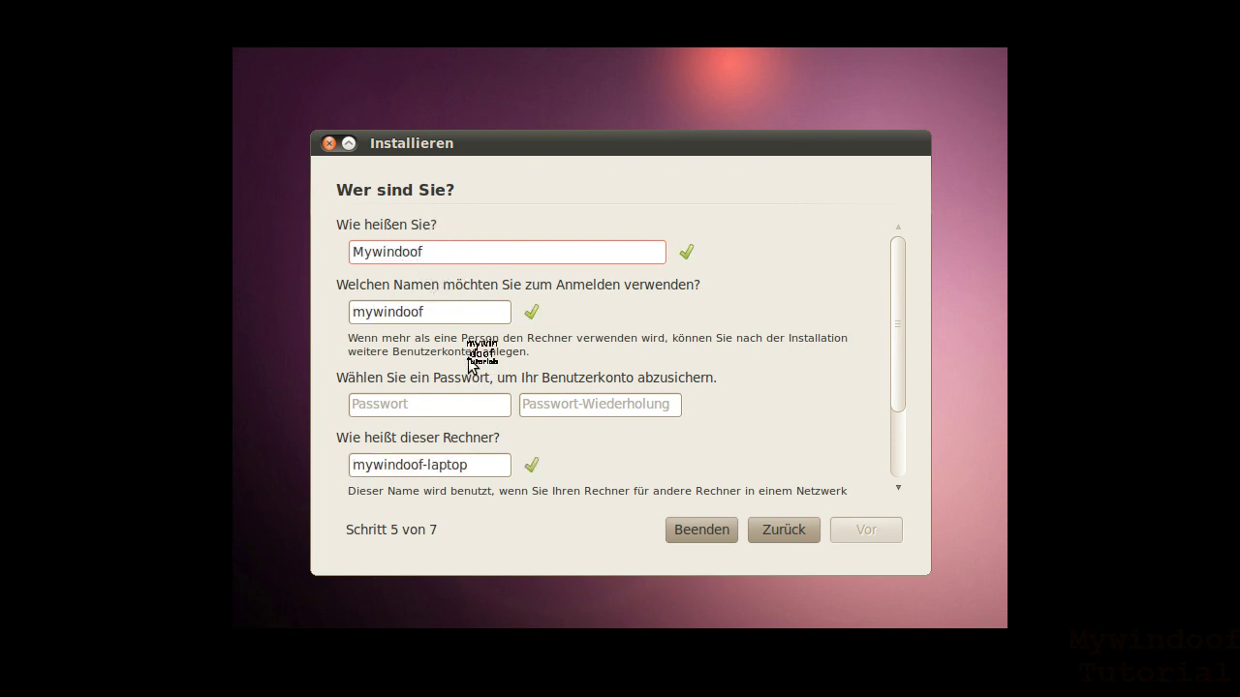
left_click(455, 306)
left_click(455, 306)
left_click(475, 312)
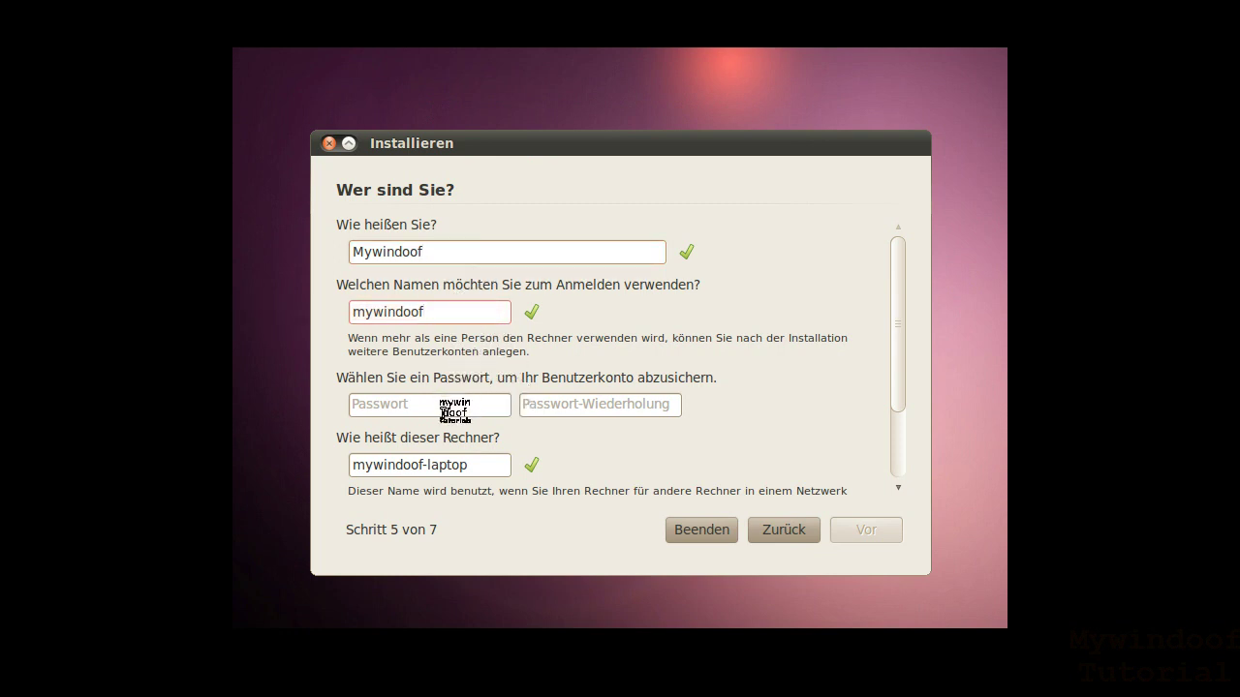
left_click(467, 468)
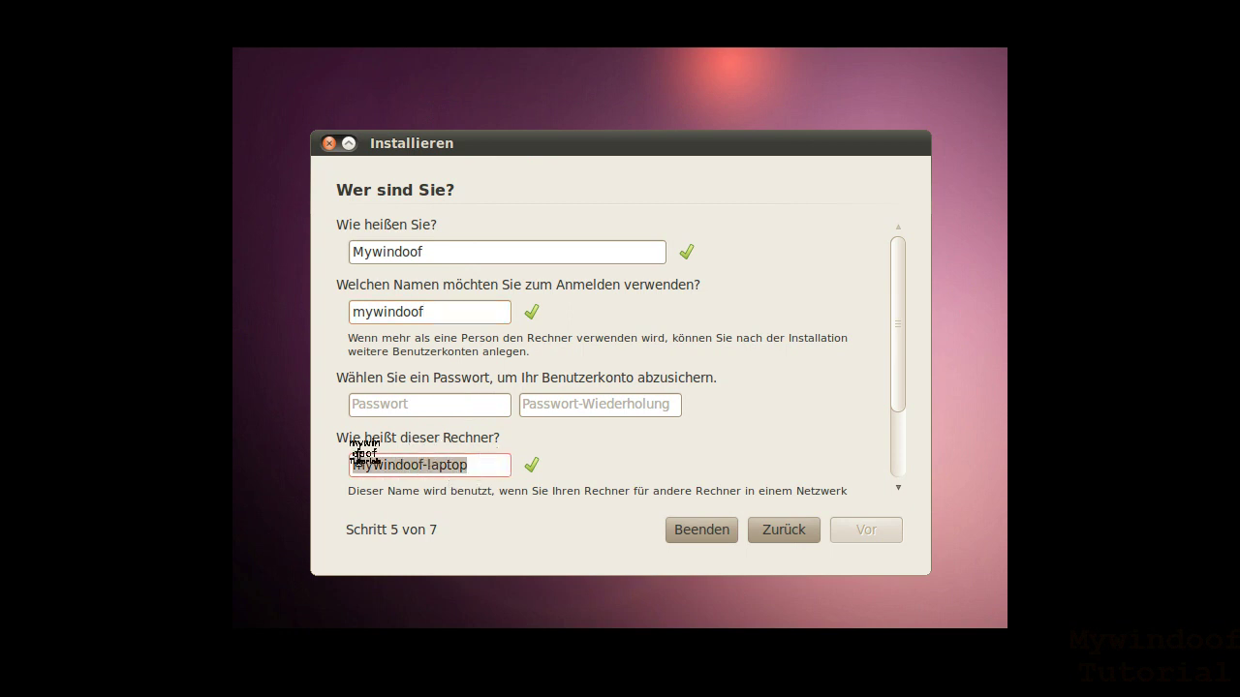
left_click(489, 467)
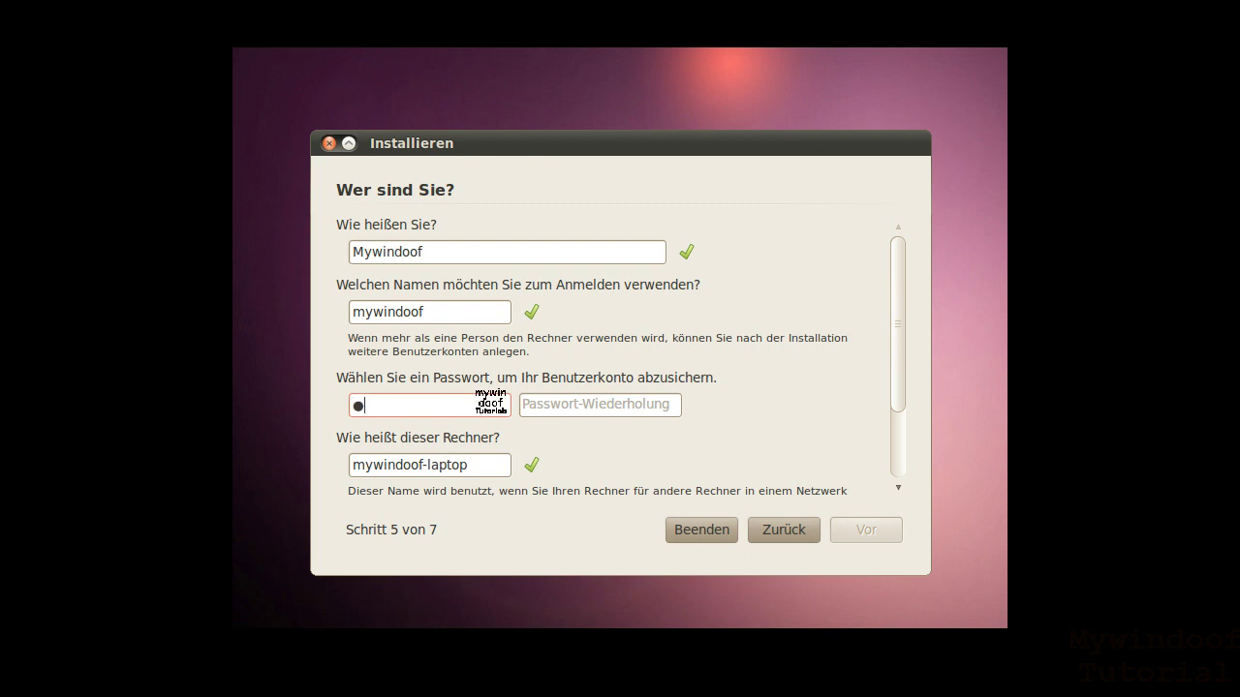
Type the account password confirmation and continue to the 'Bereit zur Installation' summary
left_click(561, 407)
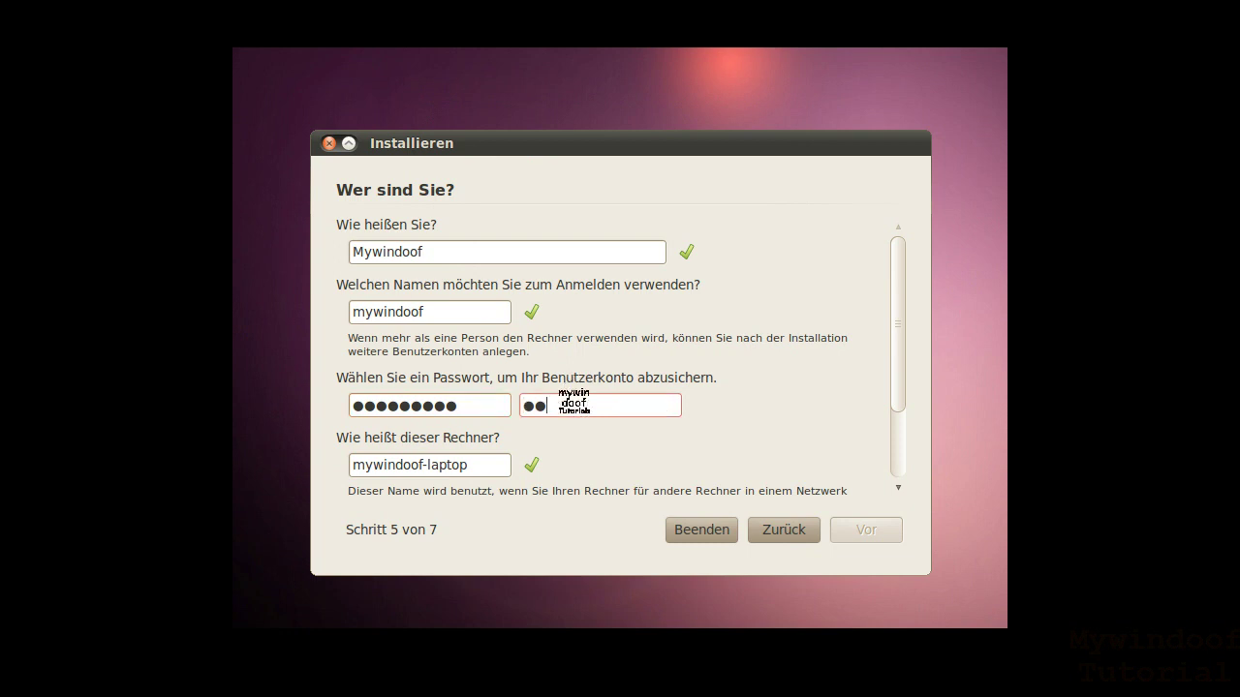
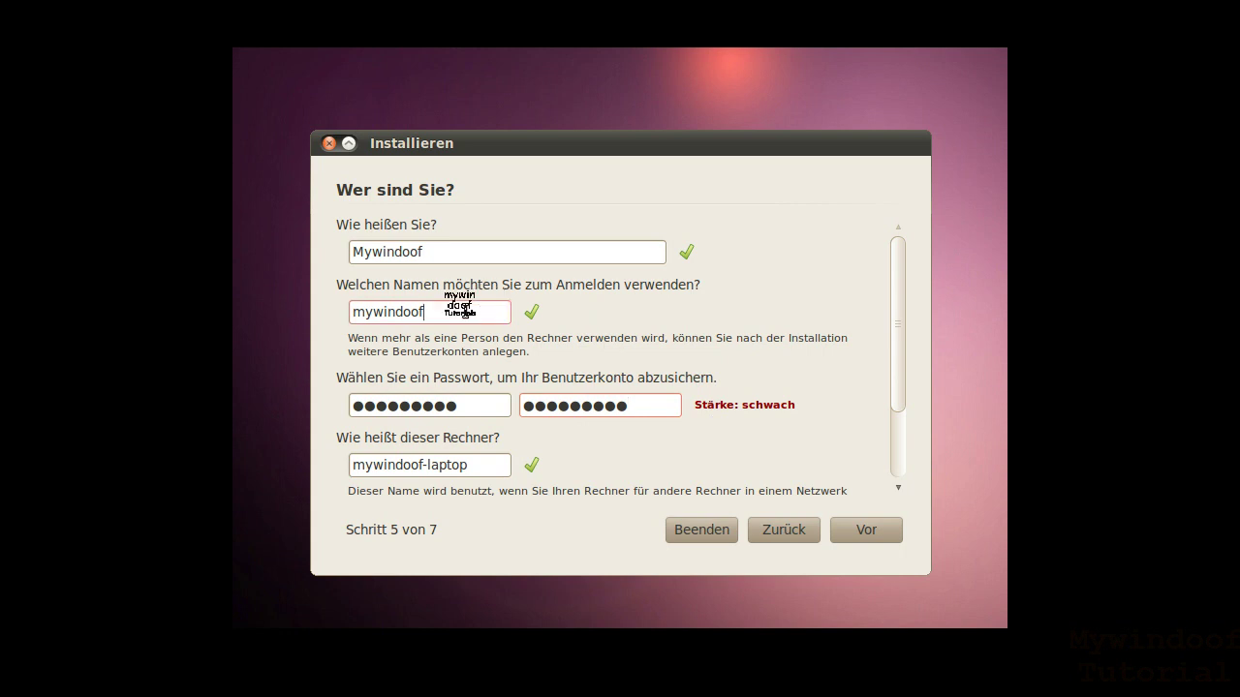
double_click(426, 315)
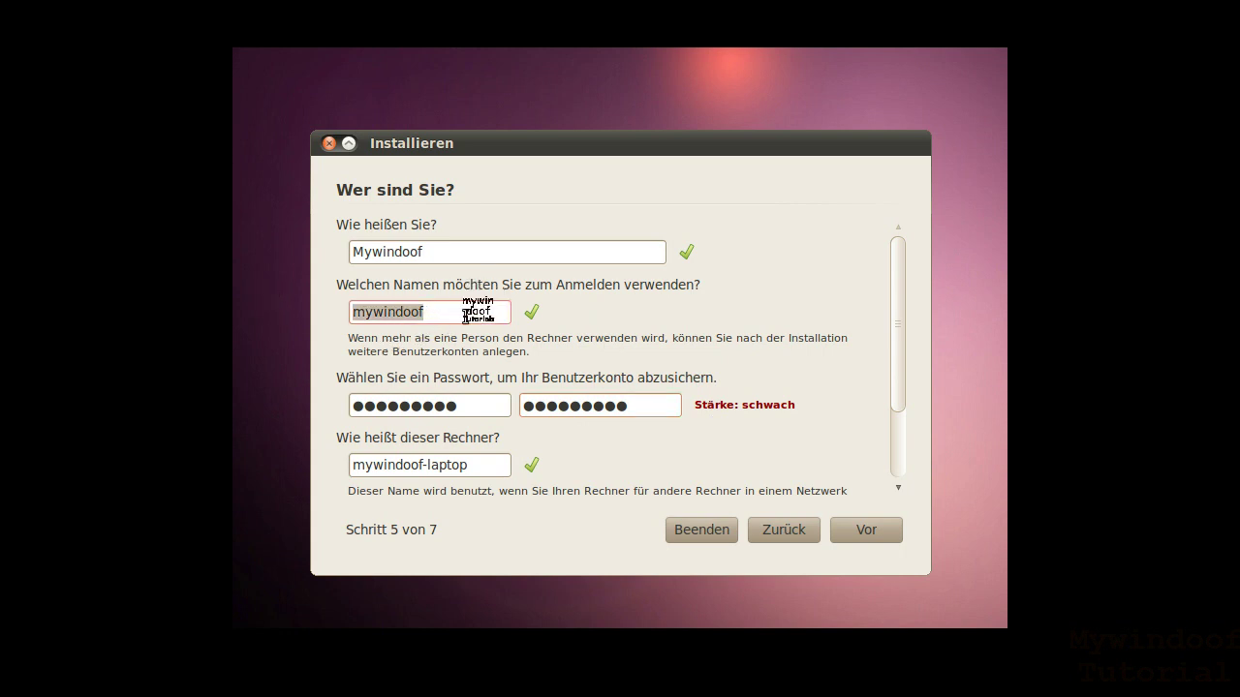
left_click(478, 310)
left_click(862, 520)
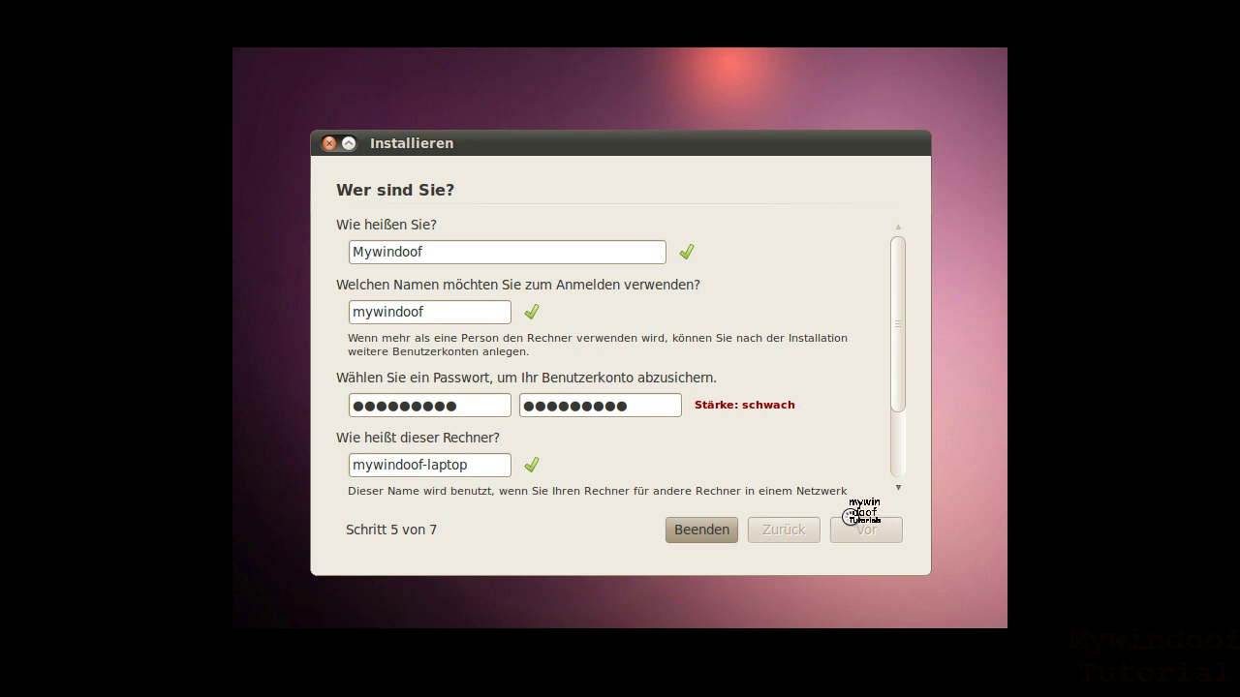
left_click_drag(509, 279, 565, 345)
Review the account and partition-formatting lines of the summary, then start the installation
left_click(523, 318)
left_click(560, 363)
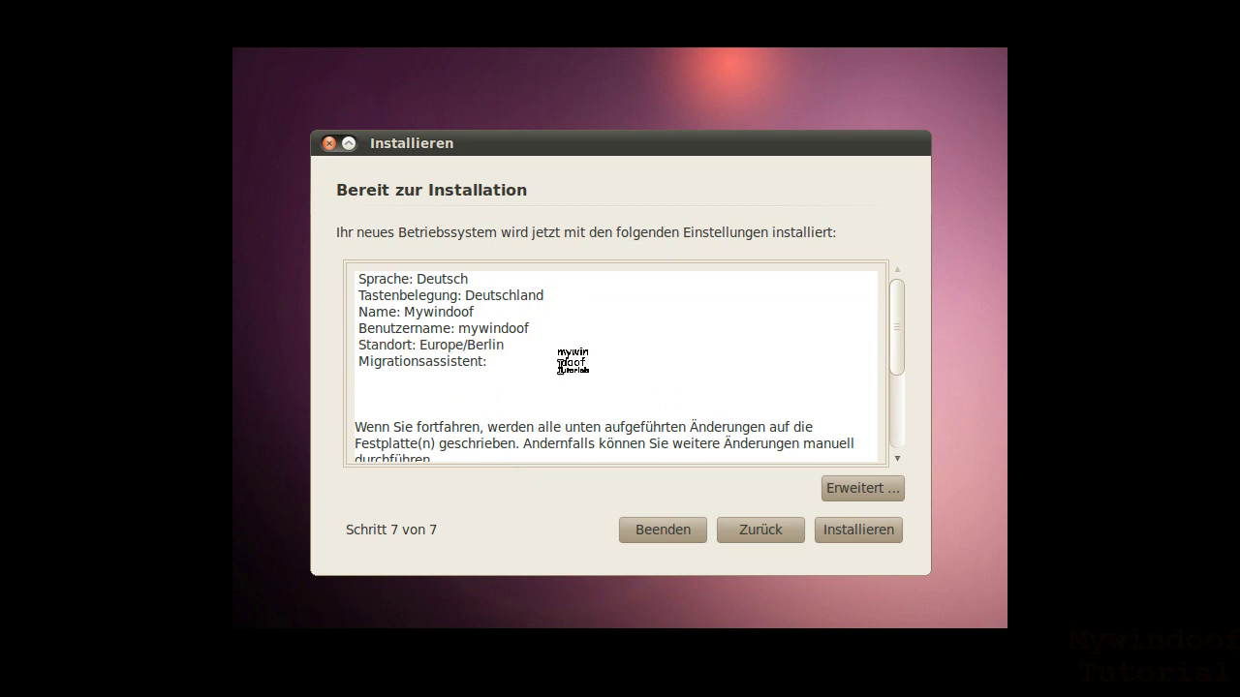
scroll(571, 360, "down", 5)
scroll(629, 431, "down", 1)
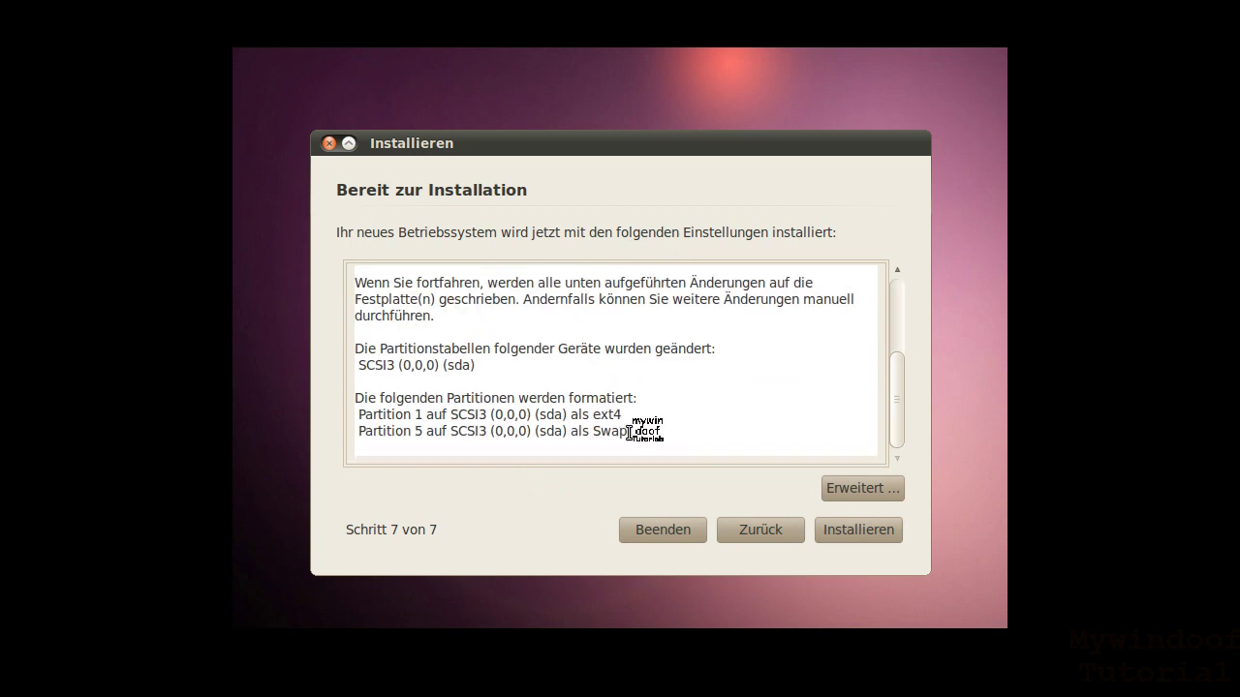
left_click_drag(687, 415, 688, 429)
left_click(686, 433)
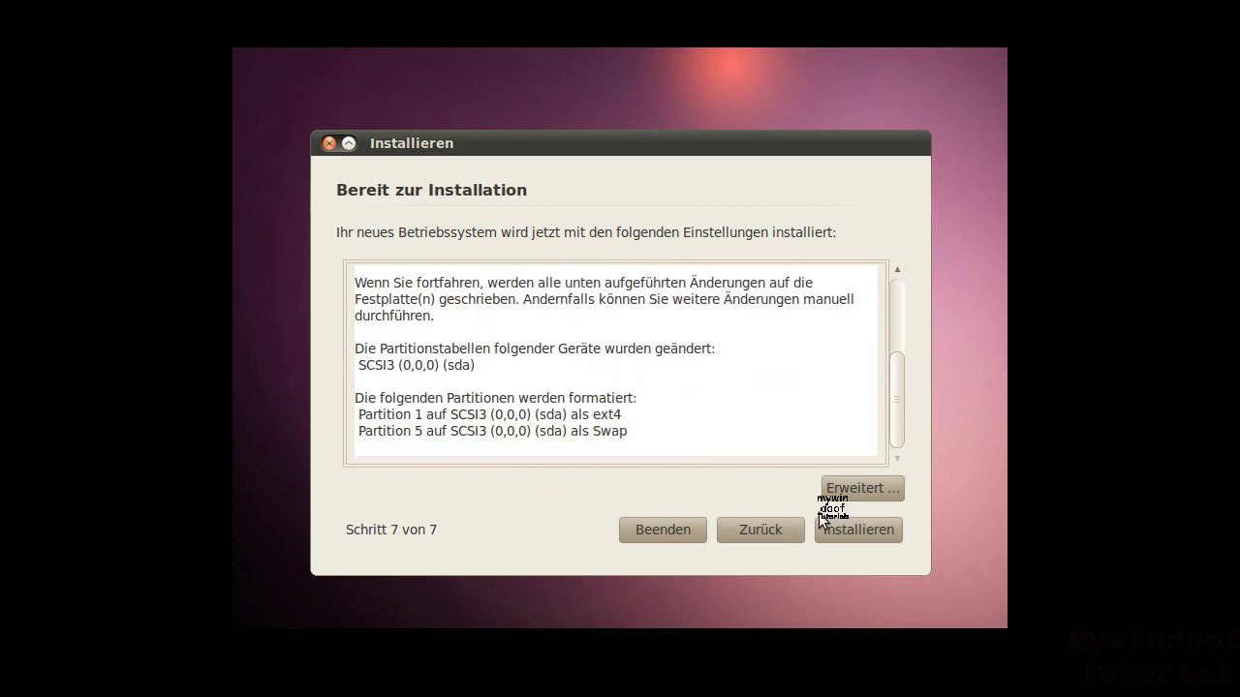
left_click(850, 528)
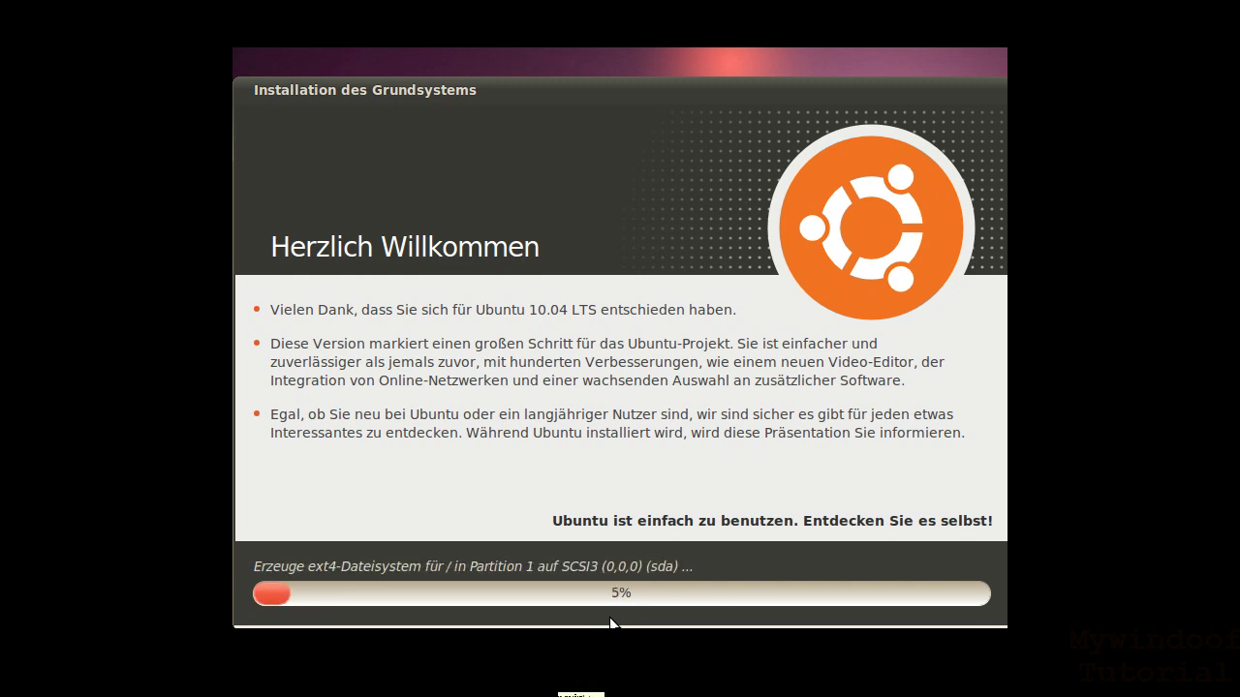
Open Maschine > Session-Informationen and inspect the SATA data-written counter
key("ctrl+Home")
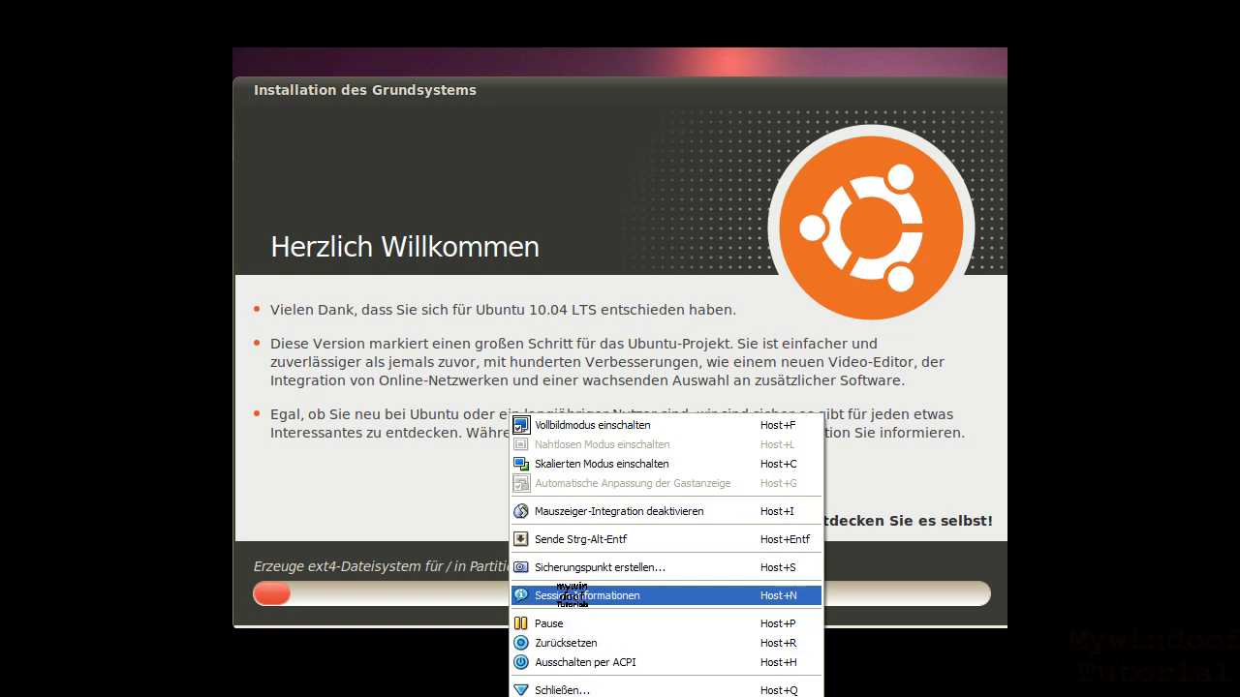
left_click(571, 594)
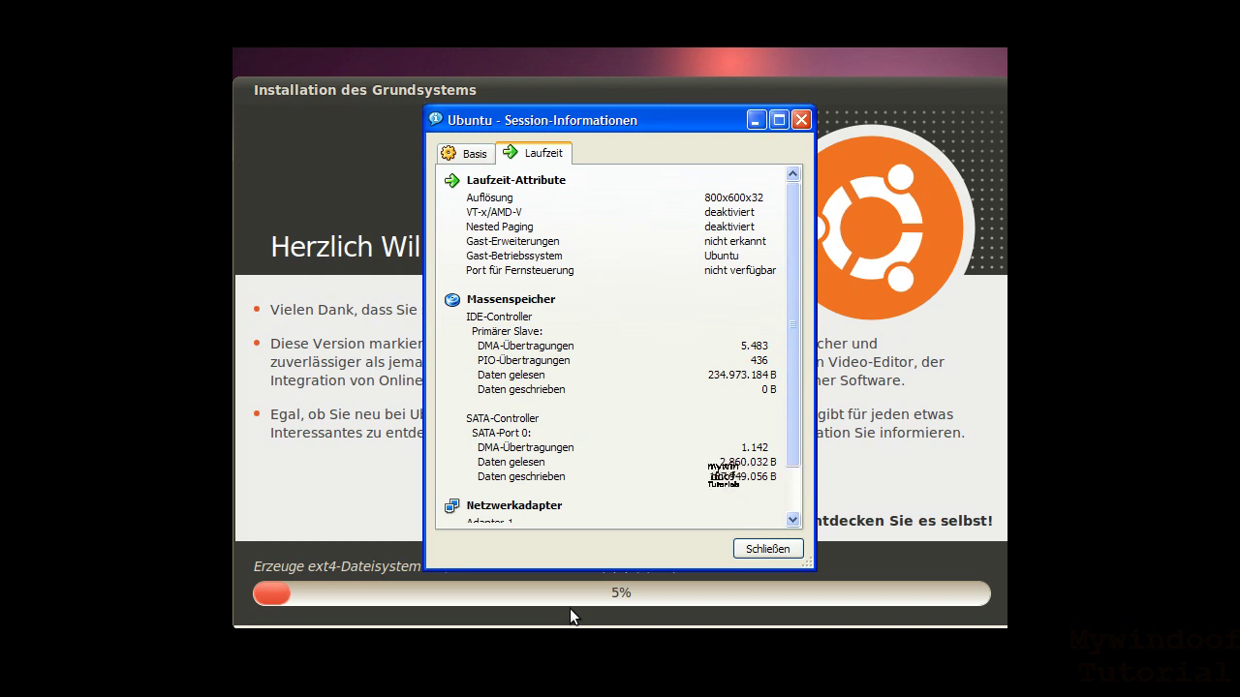
left_click_drag(755, 475, 719, 455)
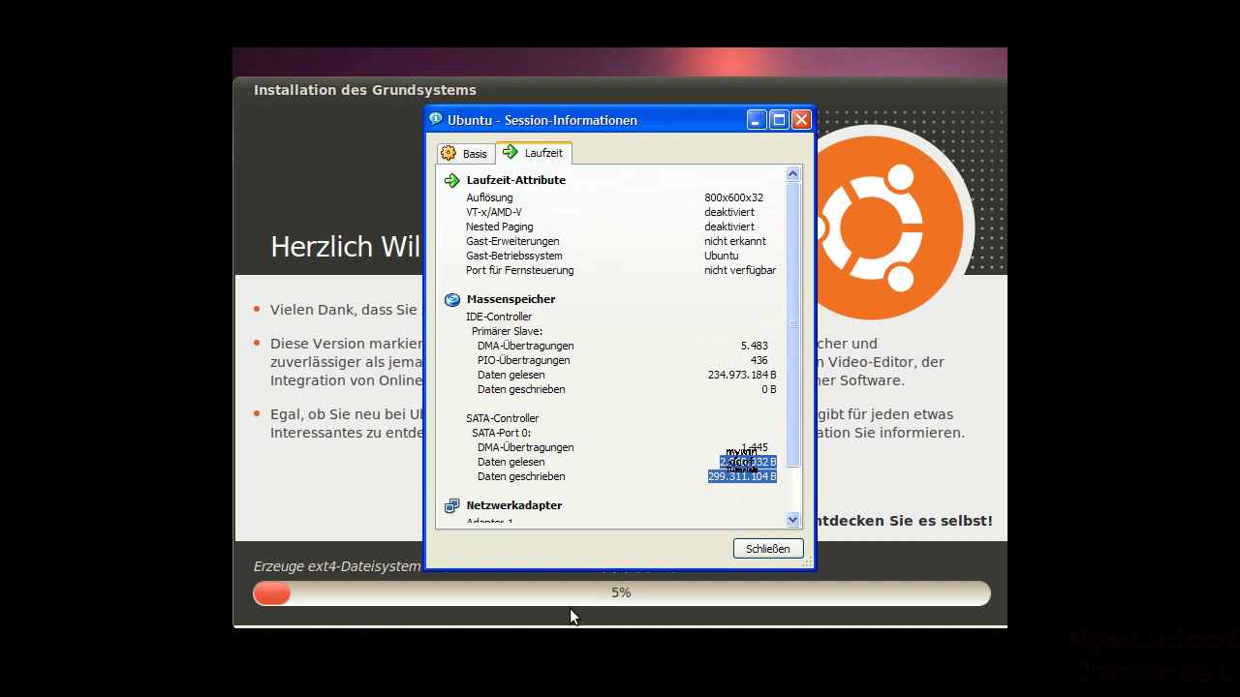
key("ctrl+a")
left_click(731, 479)
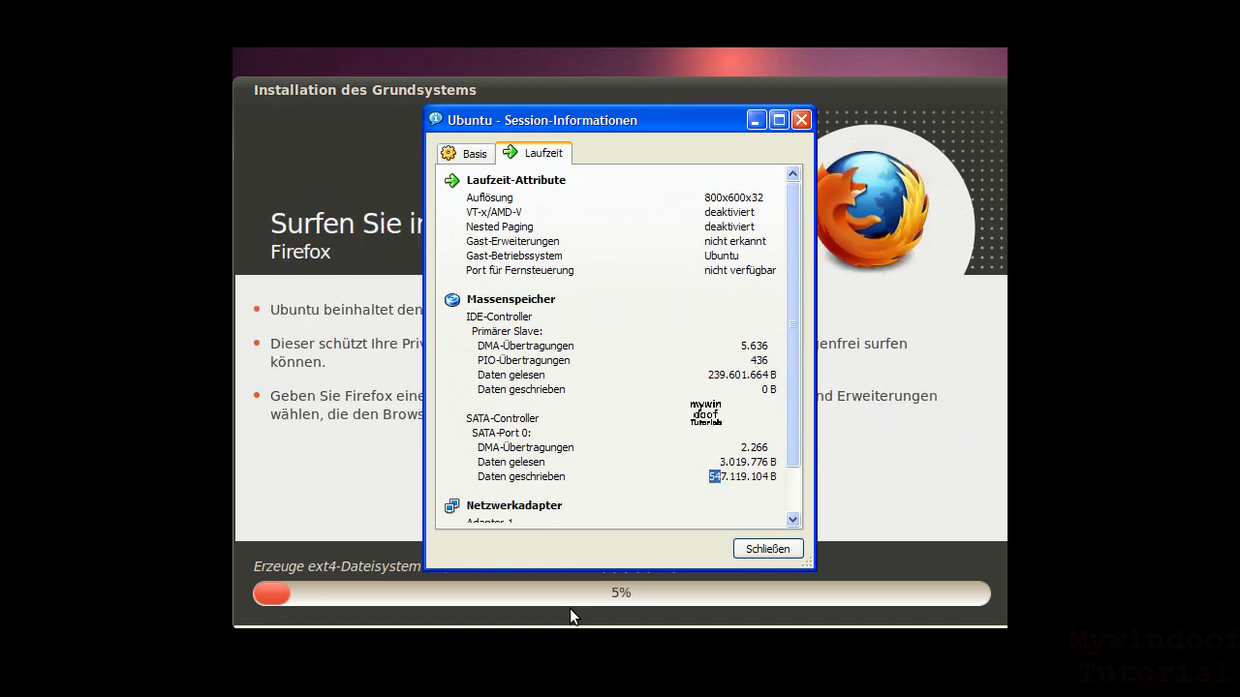
Reposition the session information window and check the 547.319.808 B data-written value
left_click_drag(616, 116, 879, 297)
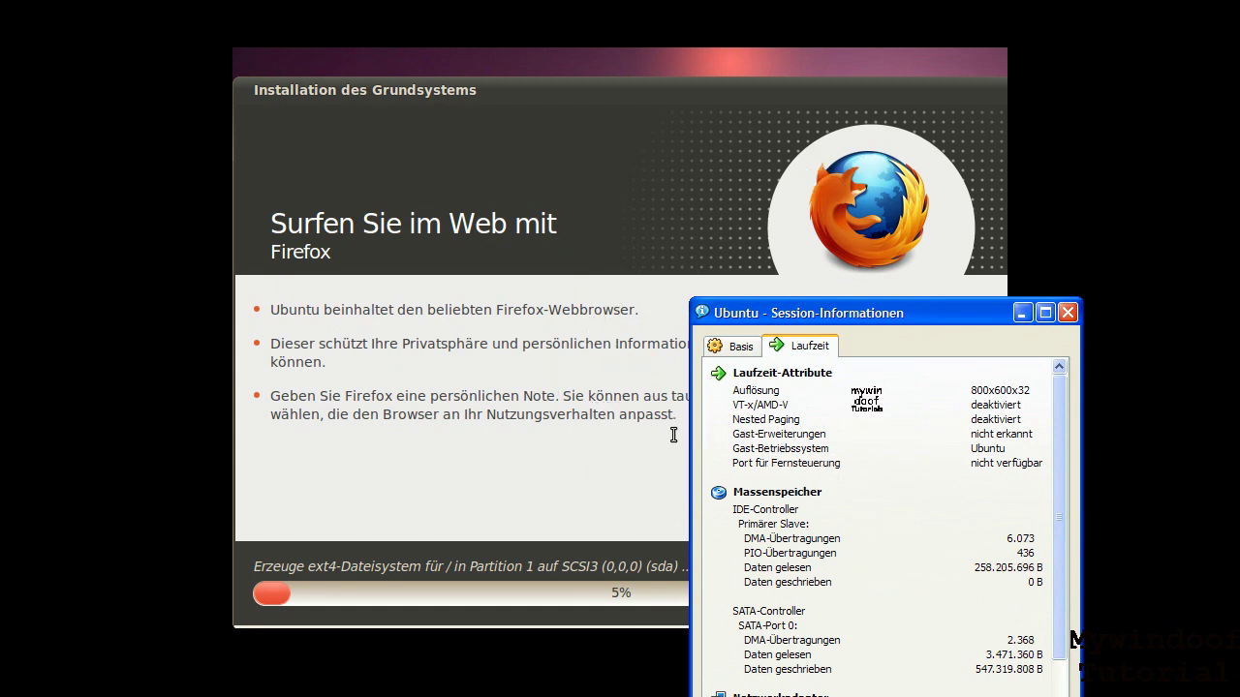
left_click_drag(861, 311, 613, 161)
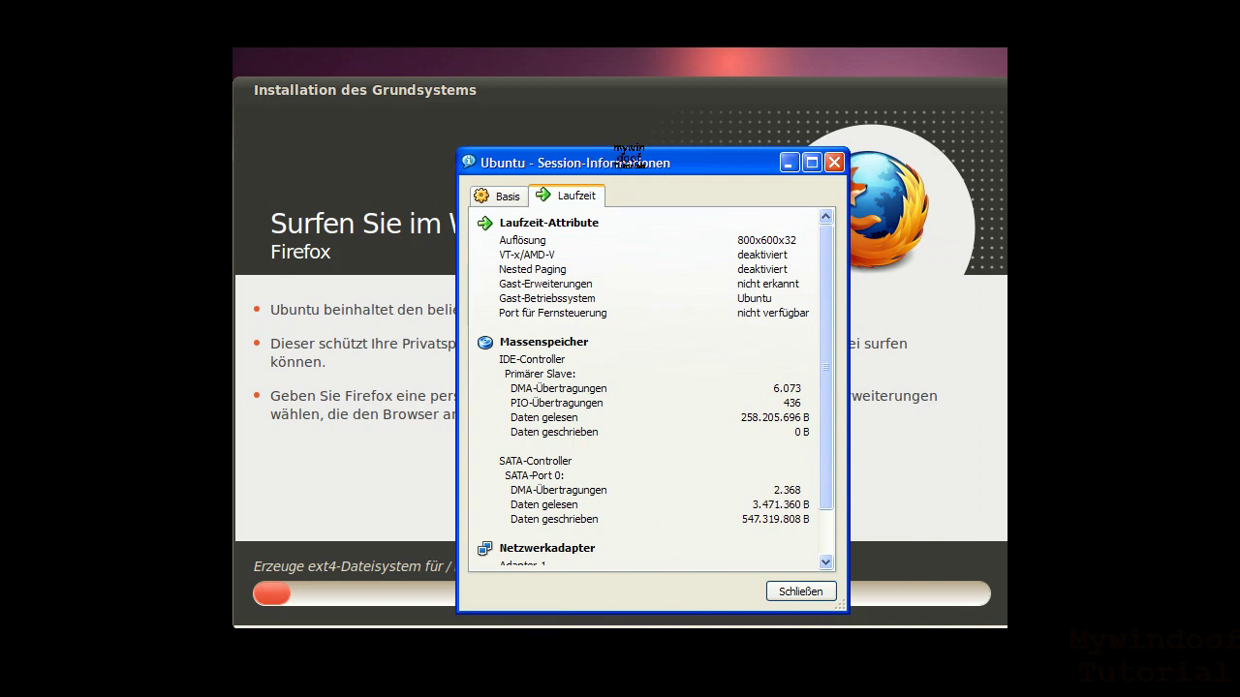
triple_click(772, 518)
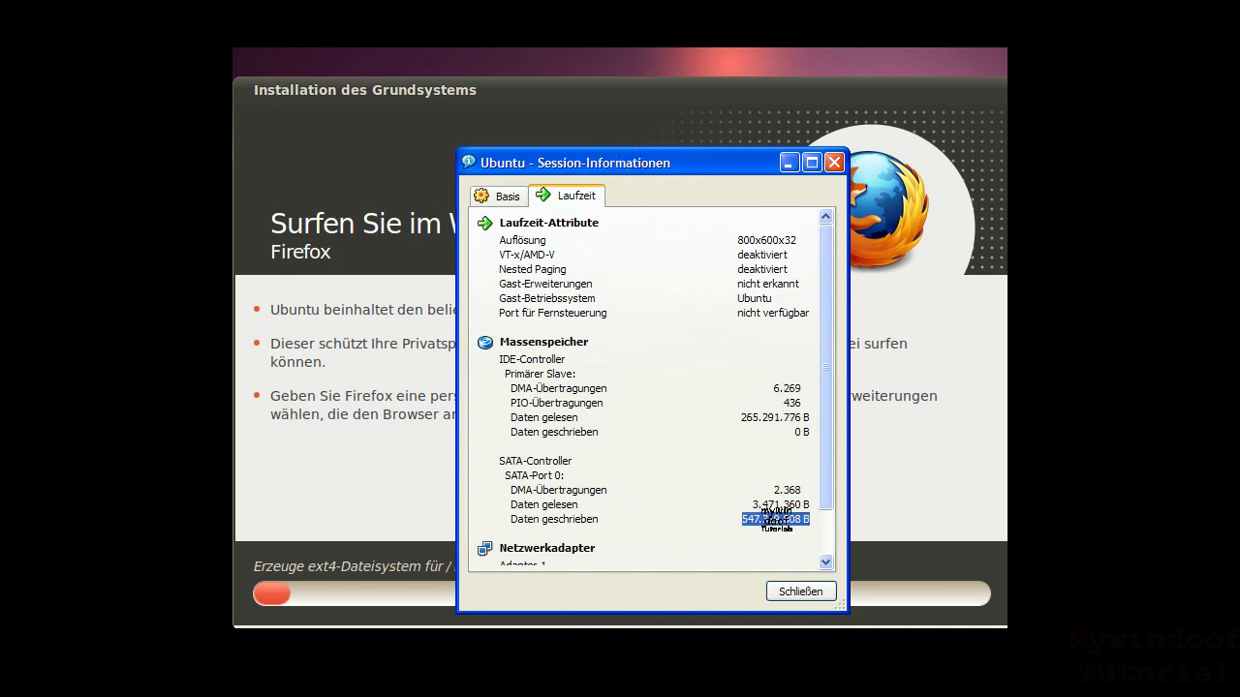
left_click(775, 518)
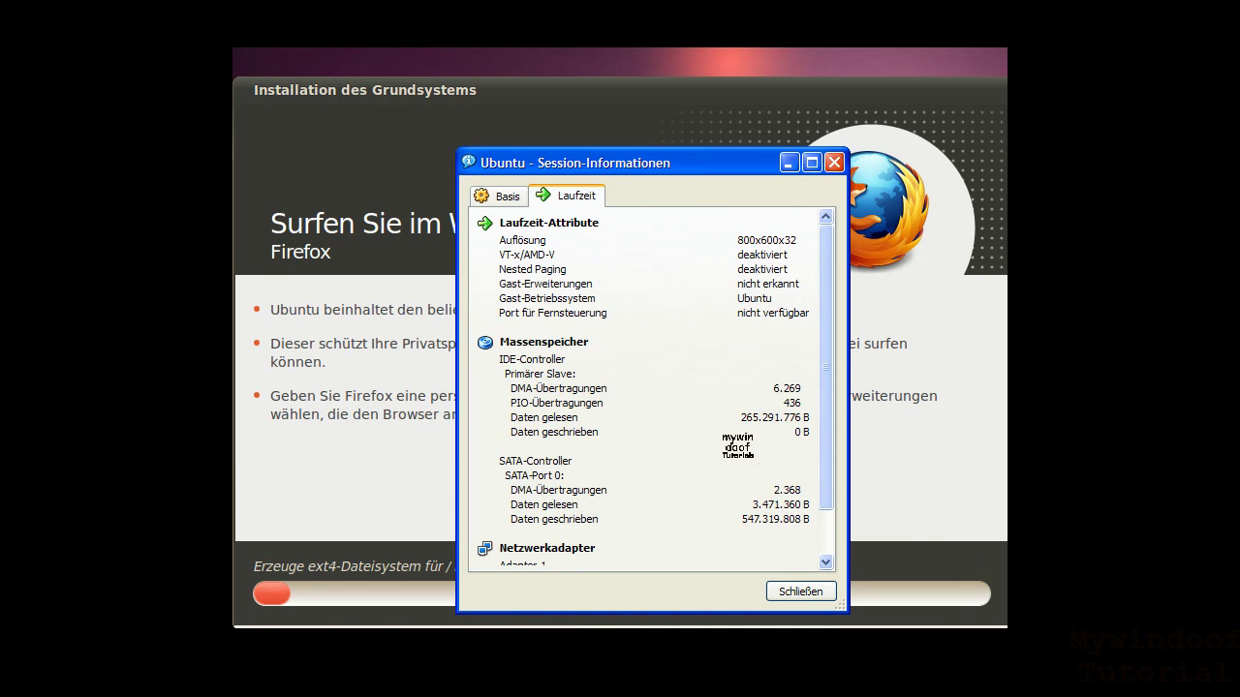
left_click_drag(656, 162, 672, 64)
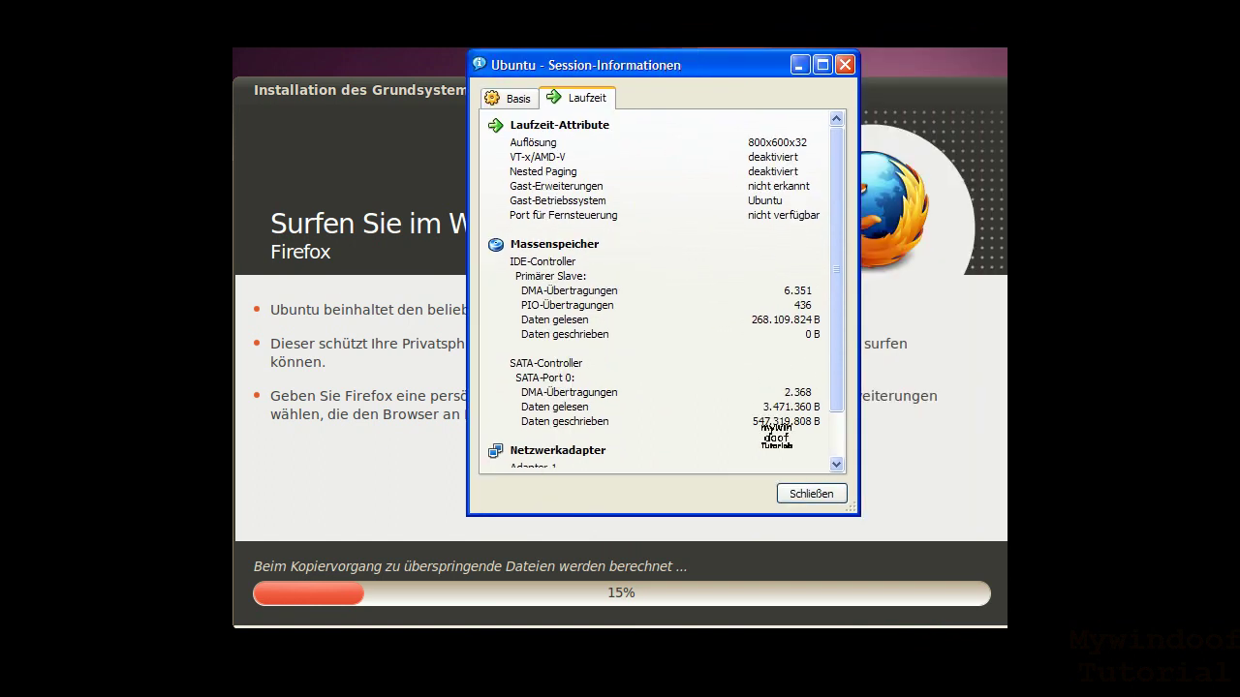
Scroll the Laufzeit counters, move the window right, then close Session-Informationen with Escape
left_click(753, 420)
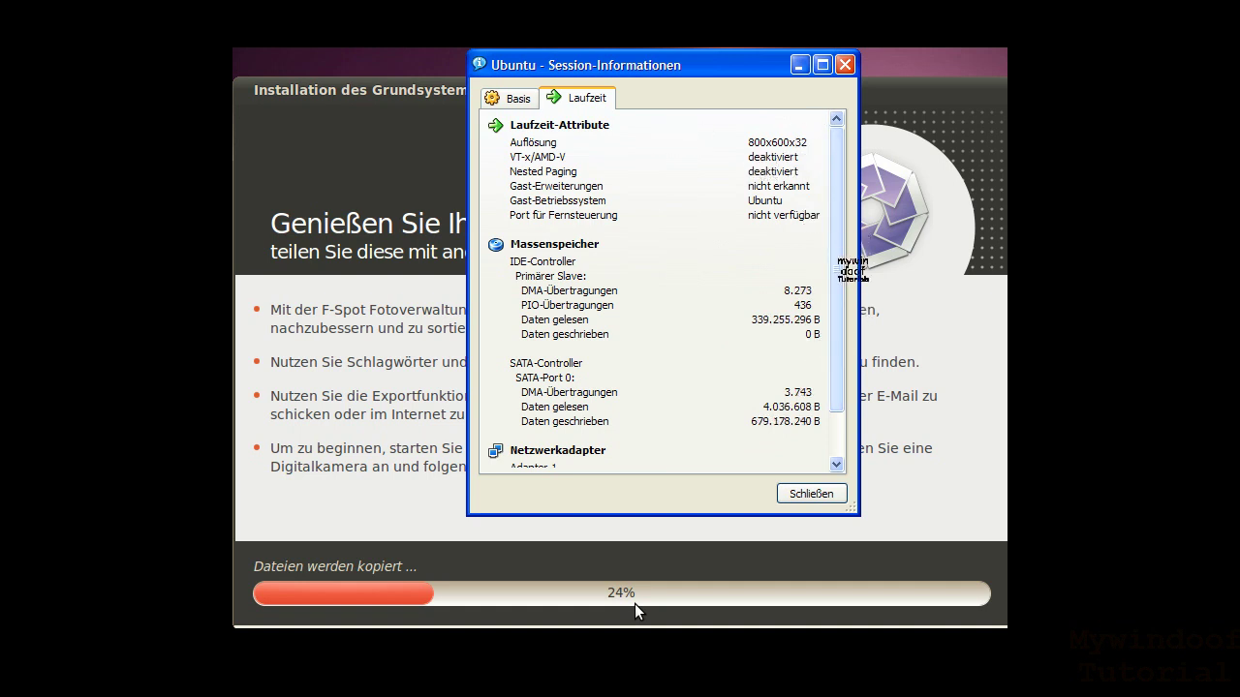
scroll(661, 291, "down", 1)
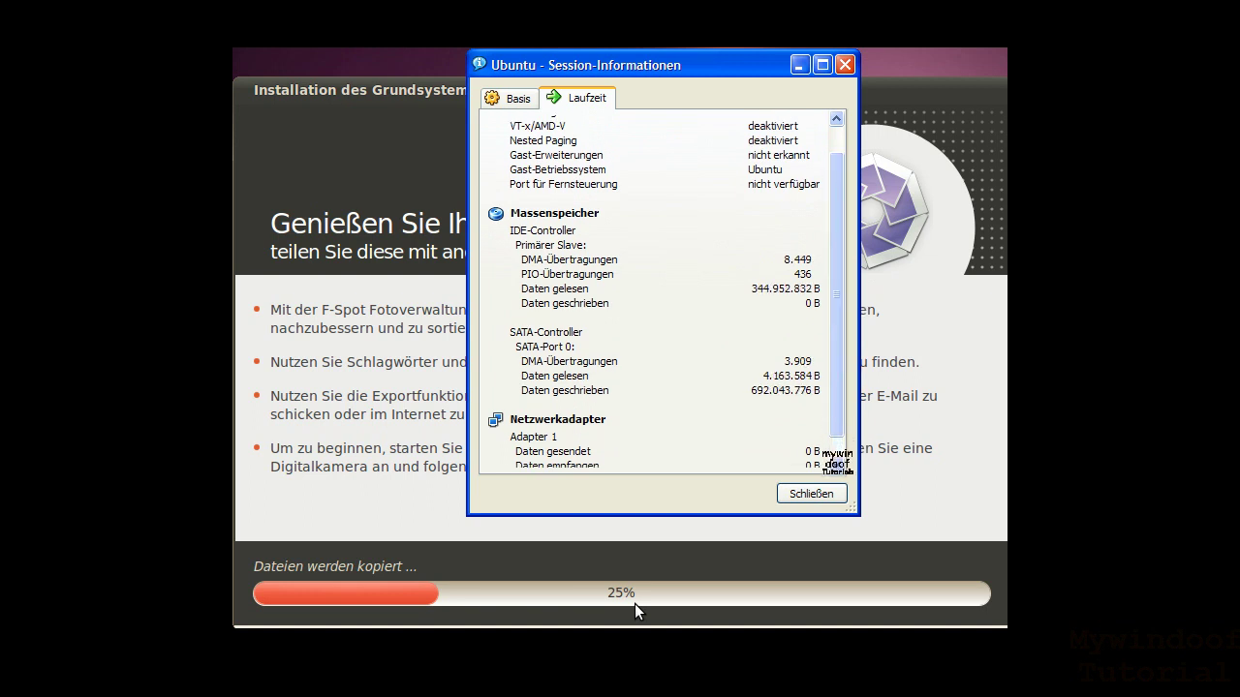
scroll(662, 291, "down", 1)
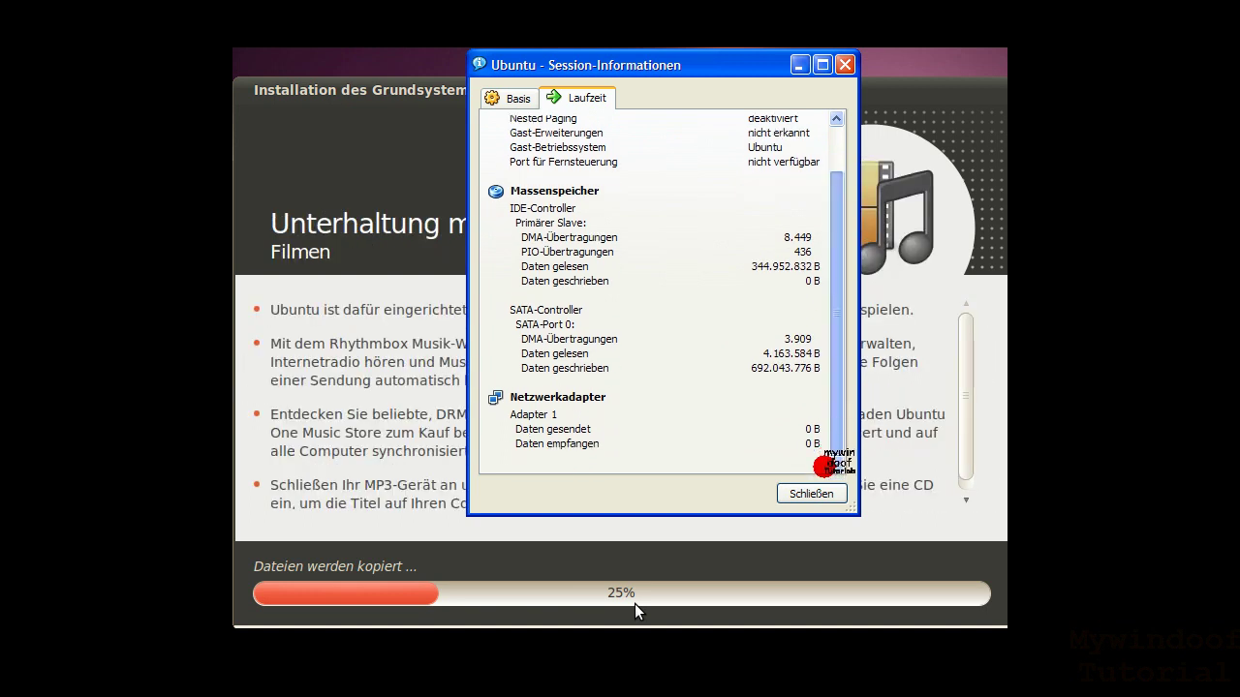
key("ctrl+Tab")
key("ctrl+Tab")
left_click_drag(683, 63, 829, 77)
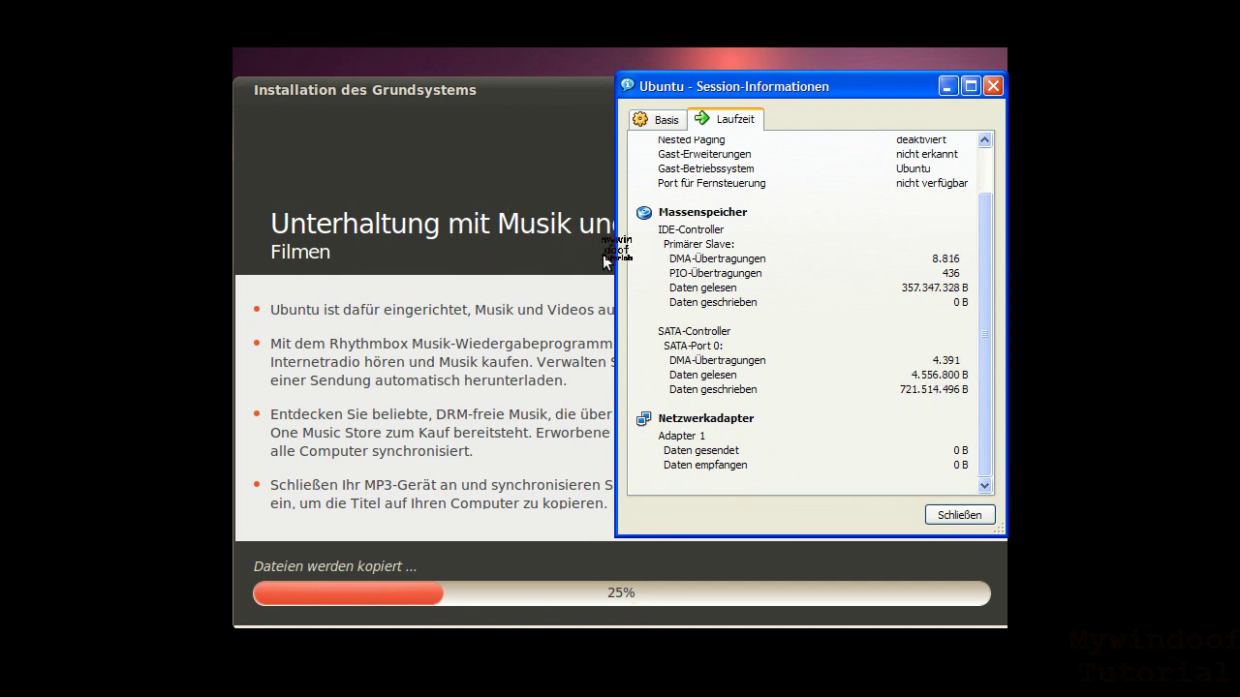
left_click(760, 287)
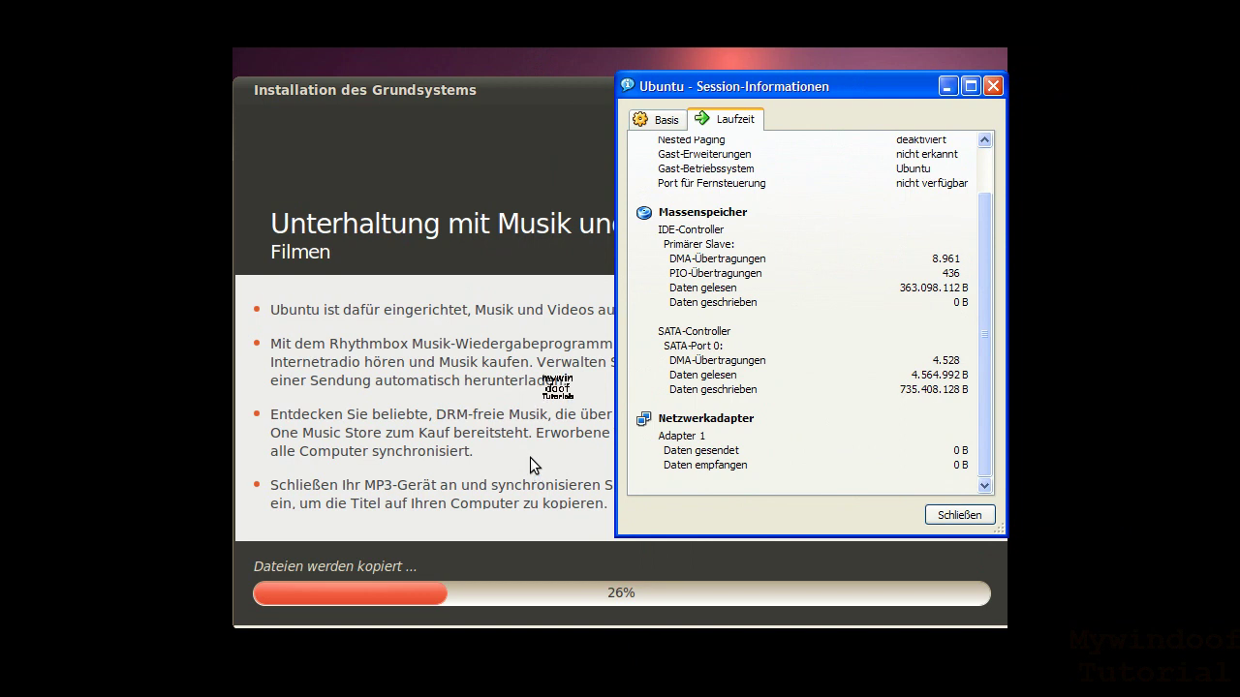
key("Escape")
triple_click(538, 407)
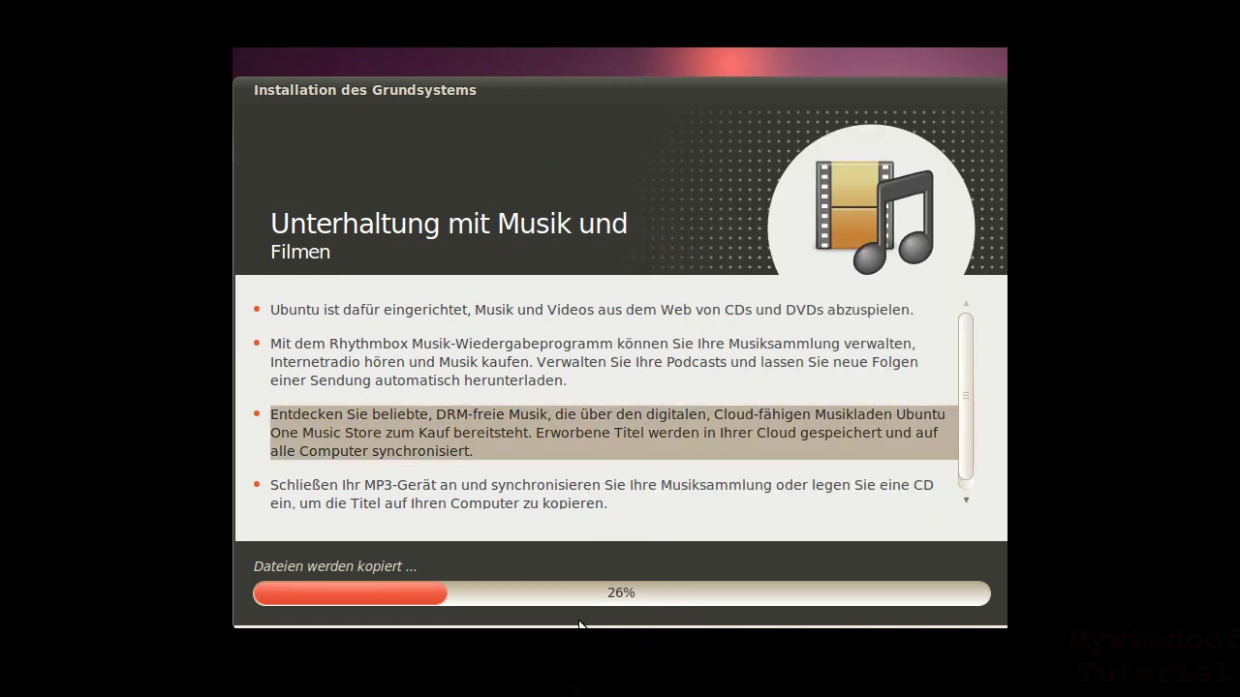
key("ctrl+Home")
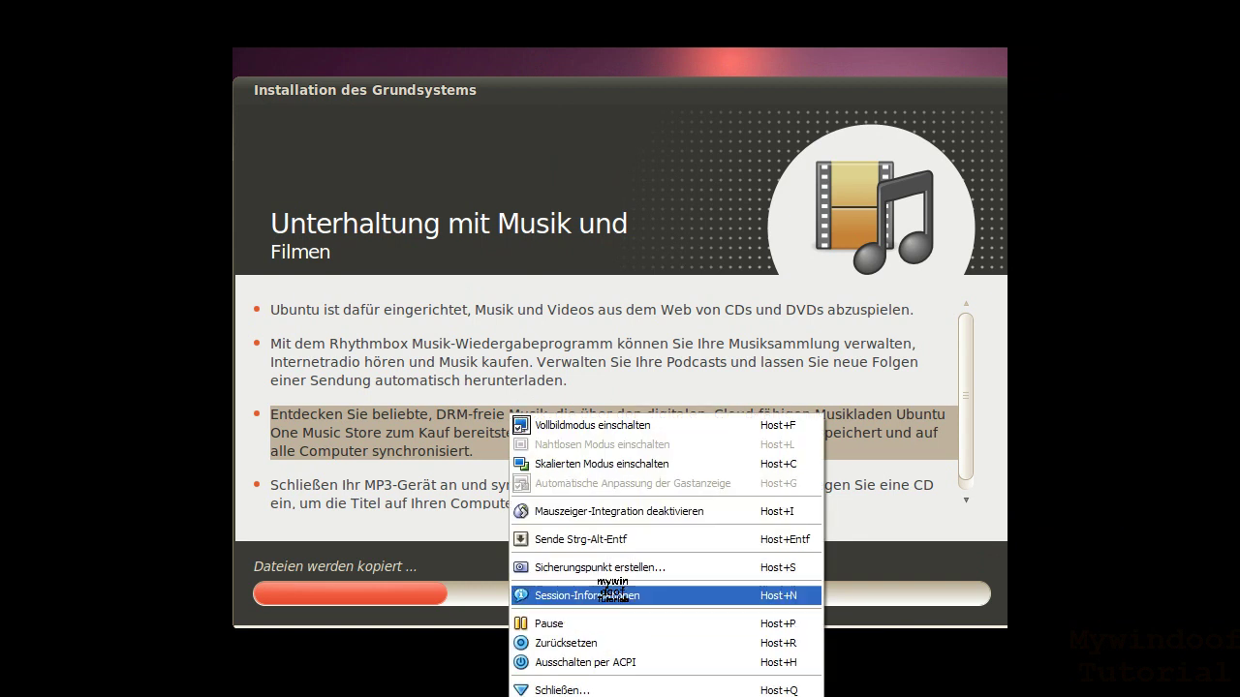
left_click(582, 596)
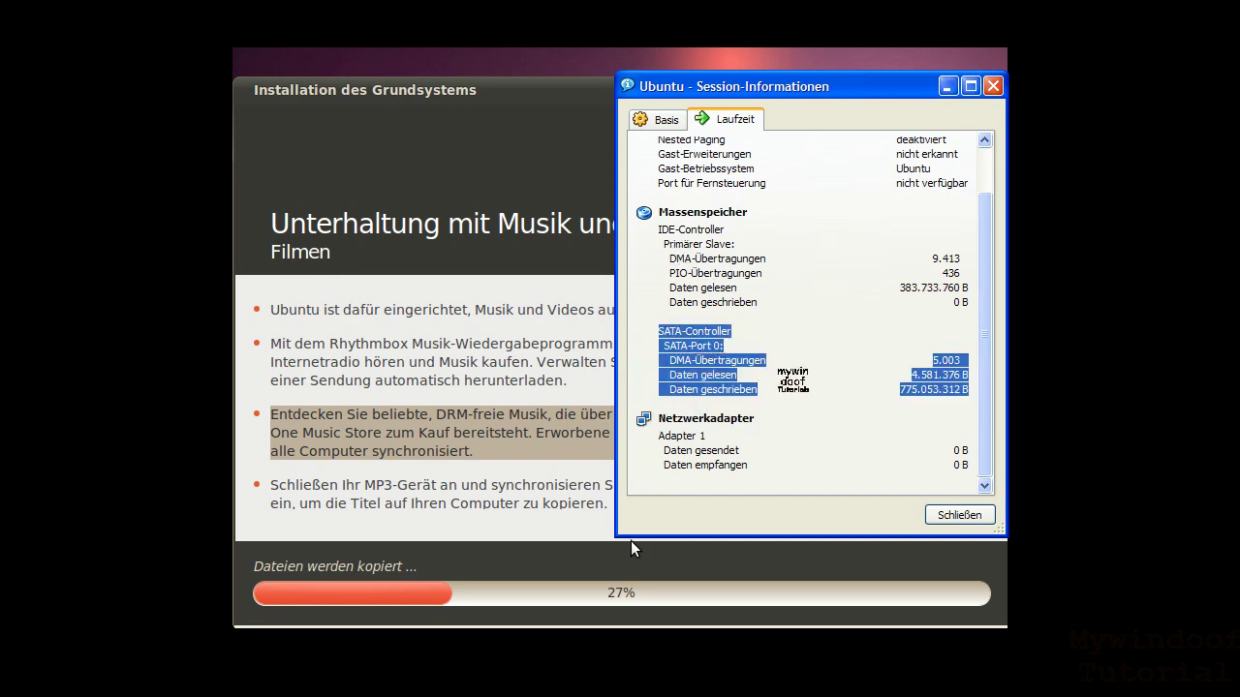
key("ctrl+a")
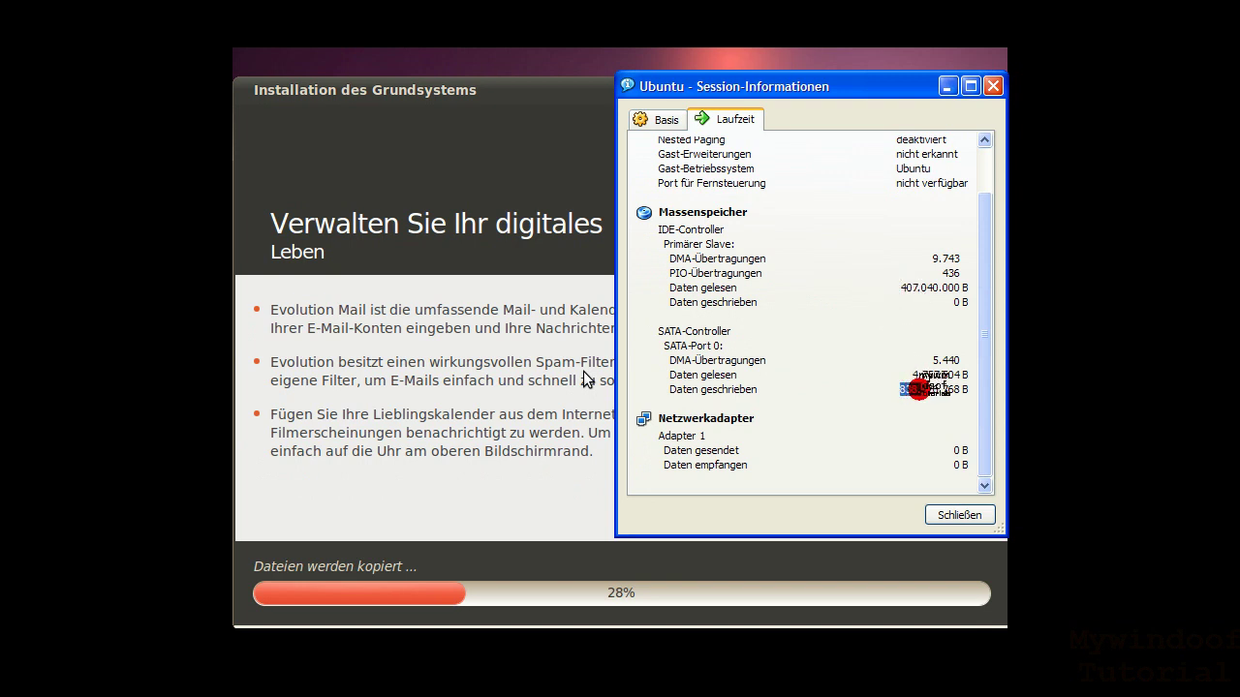
key("ctrl+a")
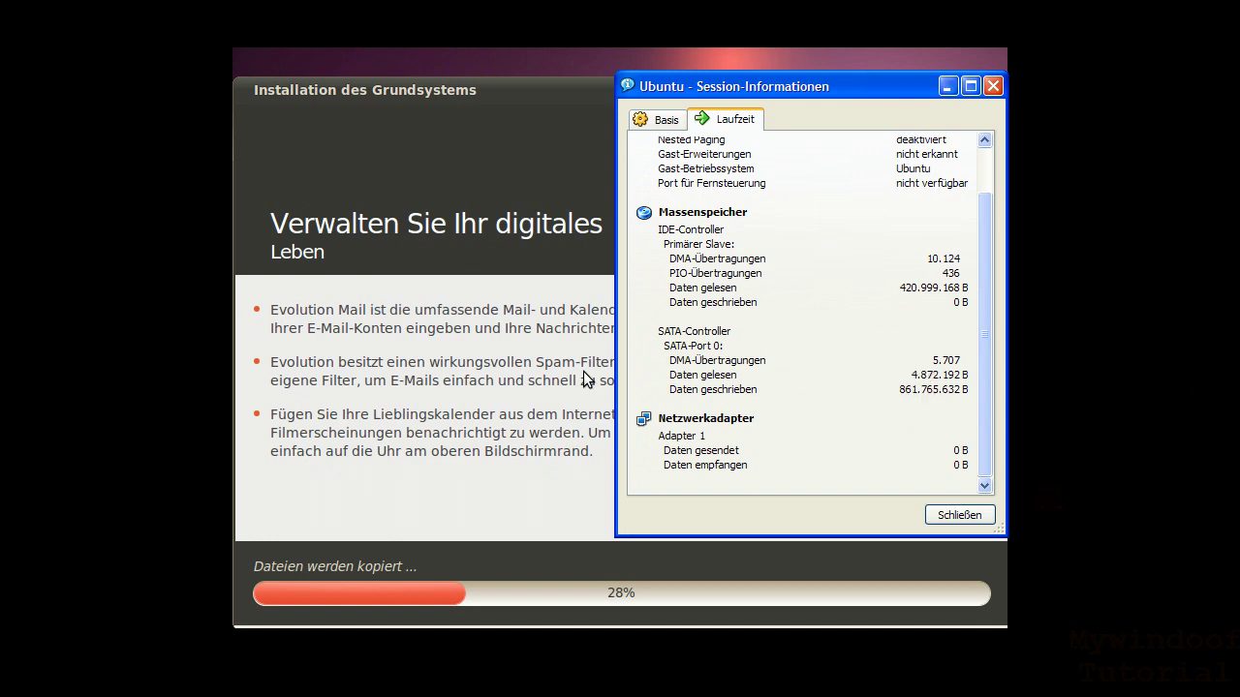
left_click(953, 514)
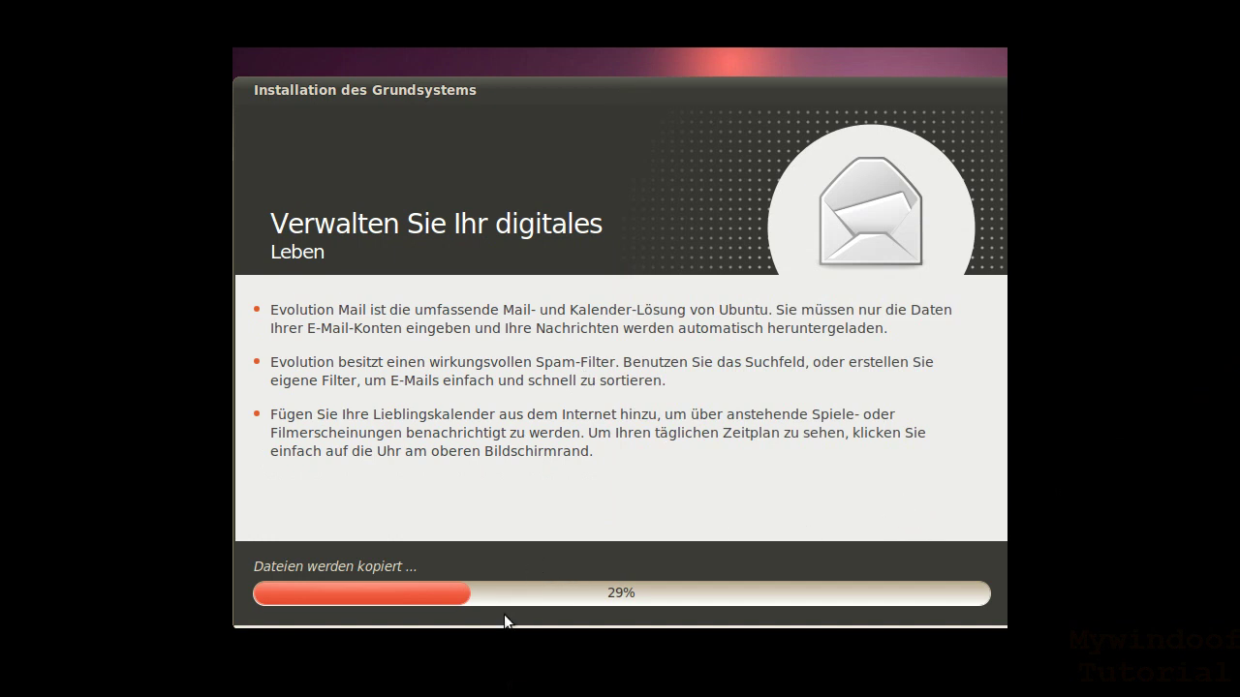
Switch to VirtualBox Manager with Alt+Tab and minimise it to return to the Ubuntu VM
key("alt+Tab")
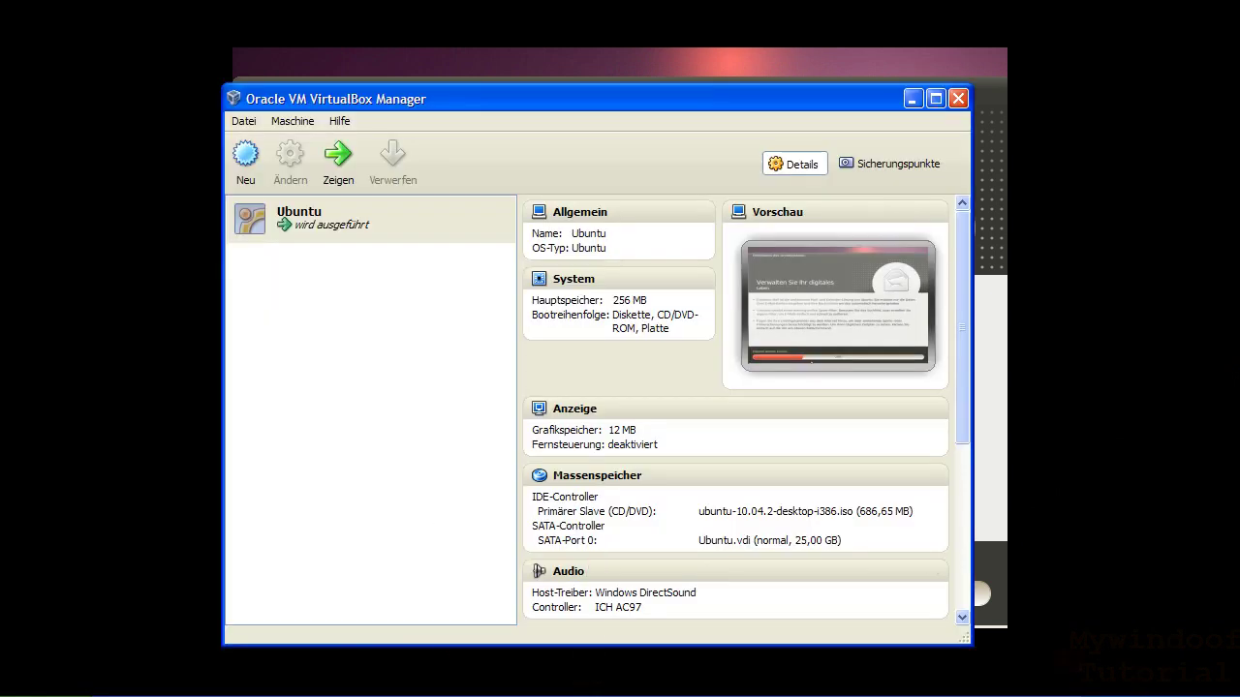
key("alt+Tab")
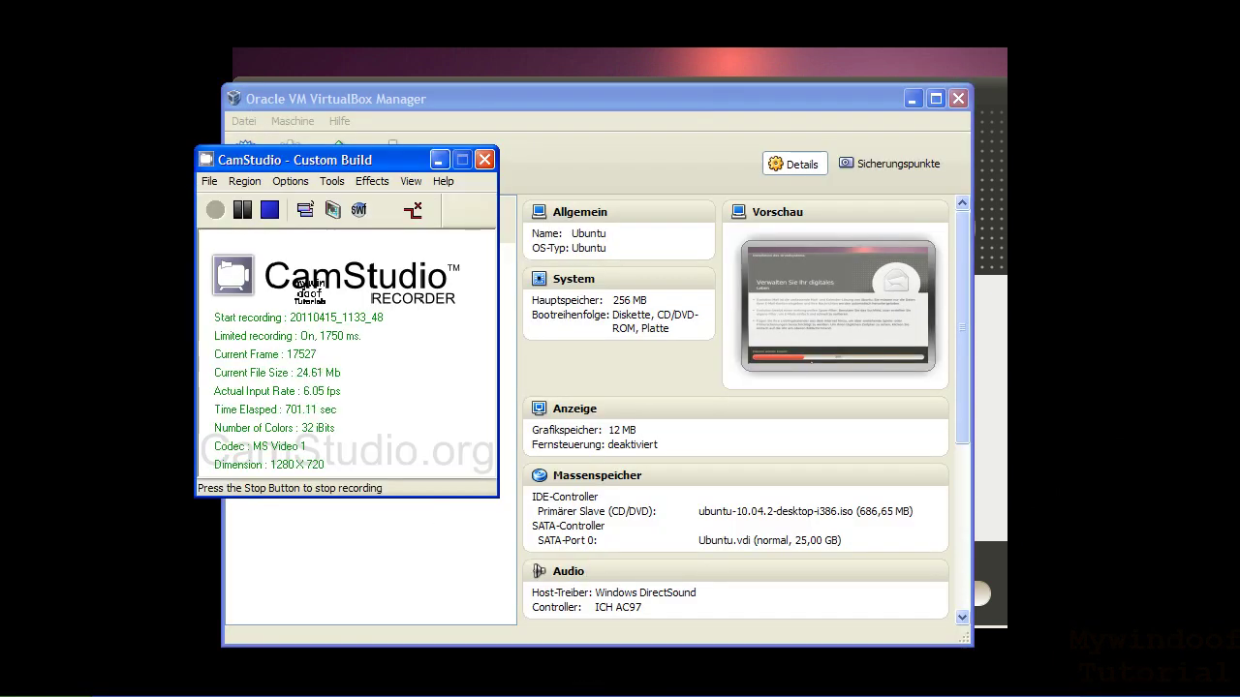
left_click(925, 95)
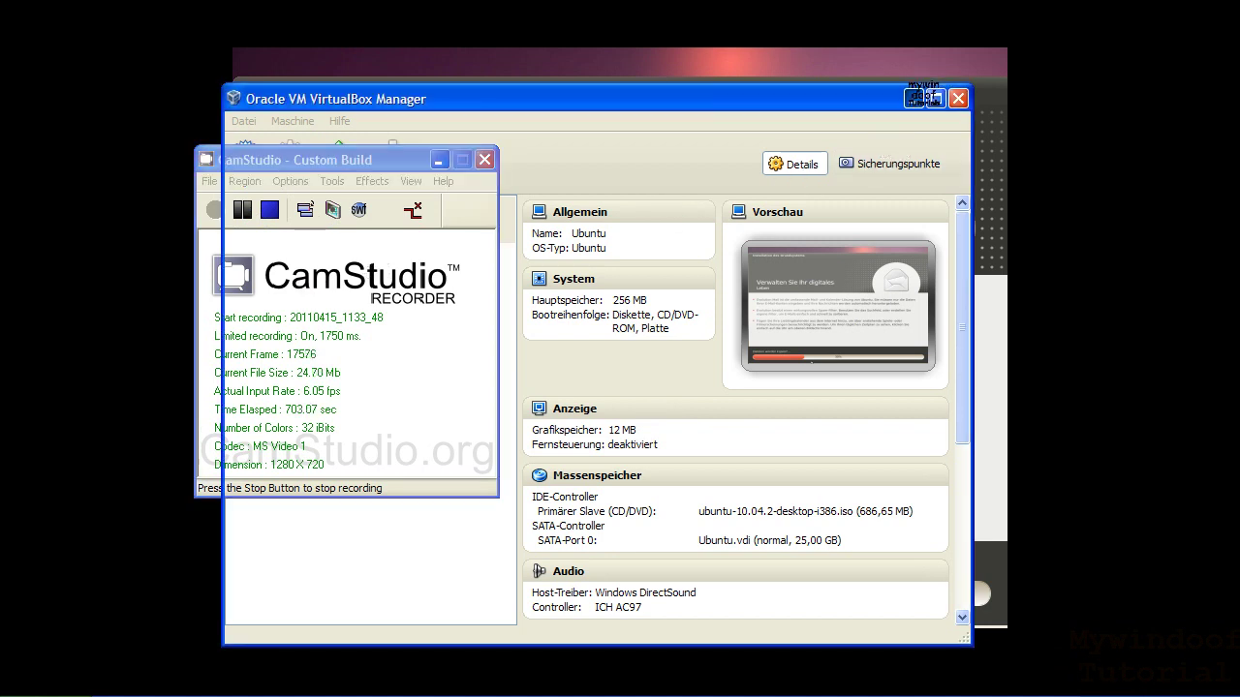
left_click(911, 99)
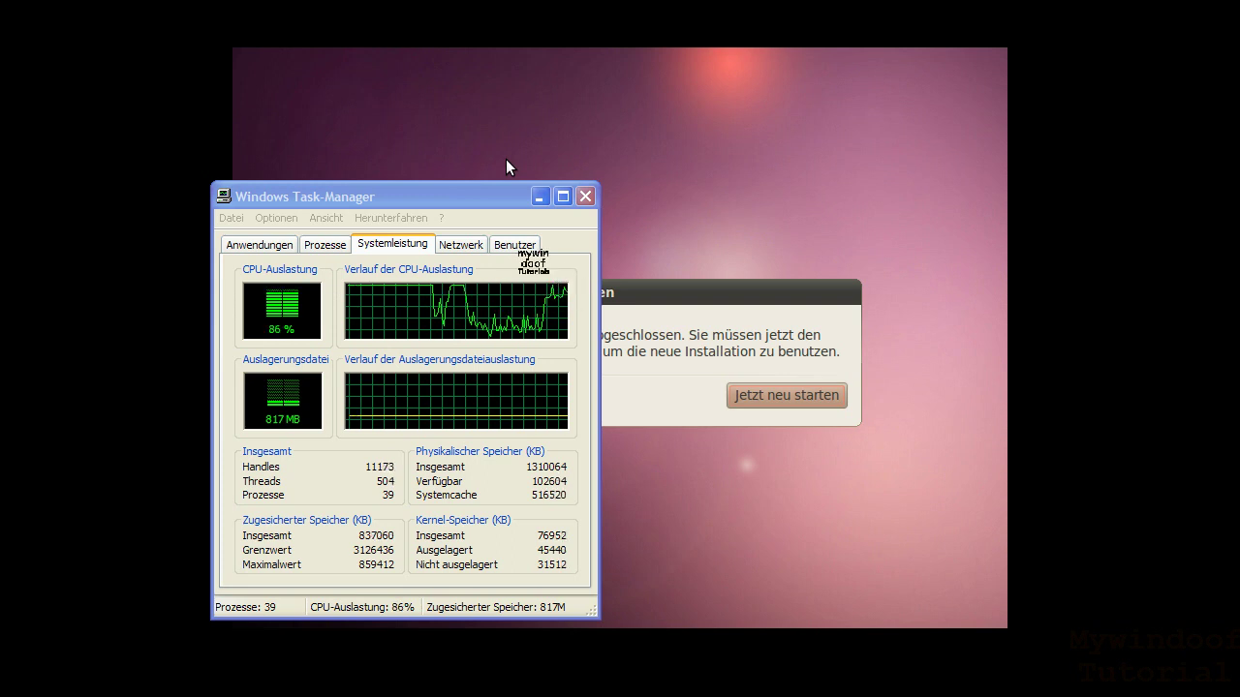
Close Task Manager and choose 'Jetzt neu starten' to reboot the installed Ubuntu guest
left_click(585, 196)
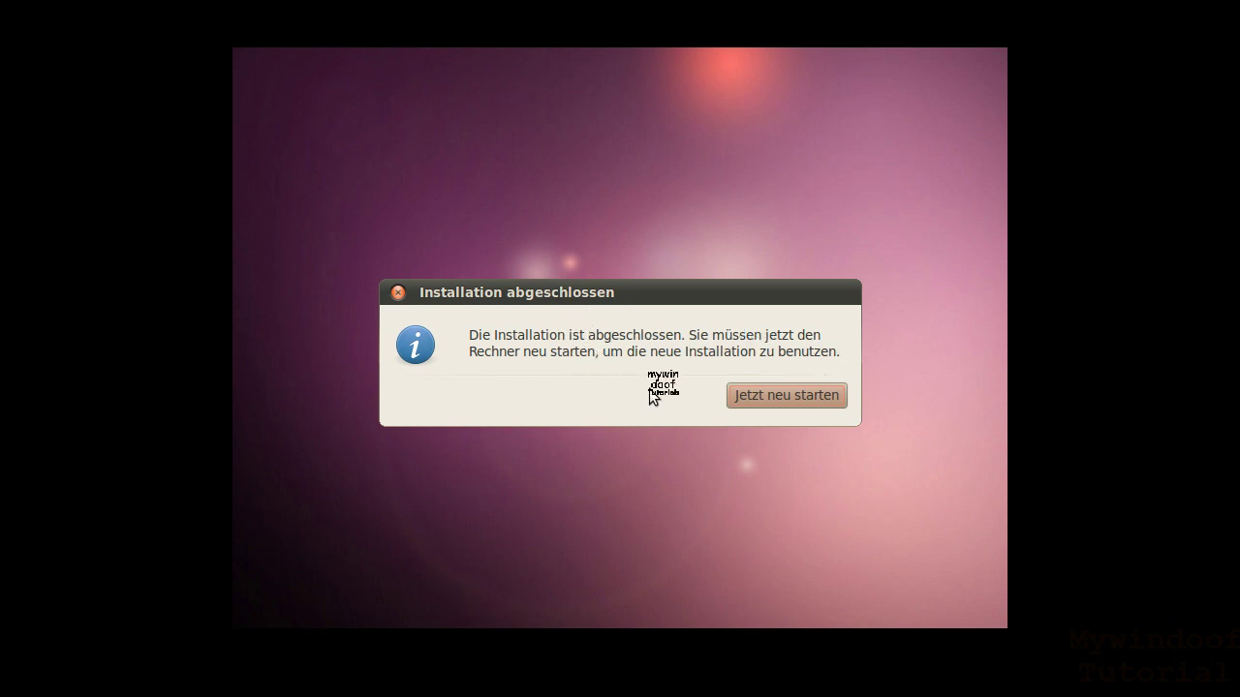
left_click(775, 396)
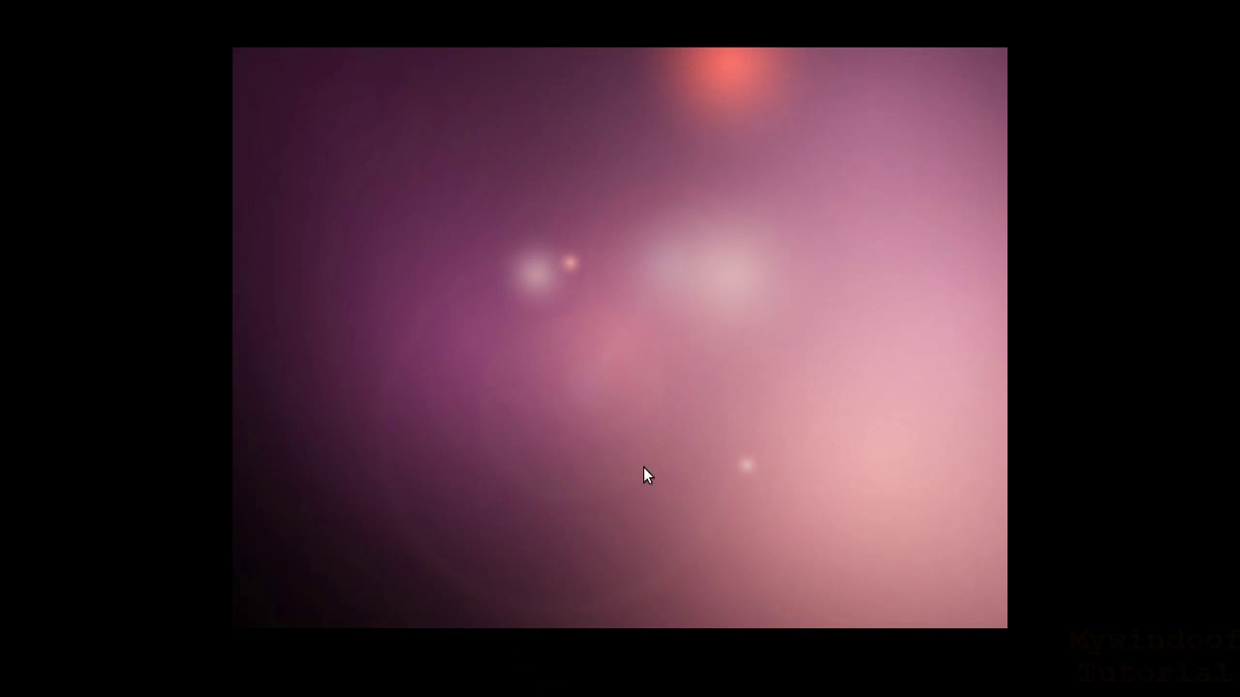
key("ctrl+Home")
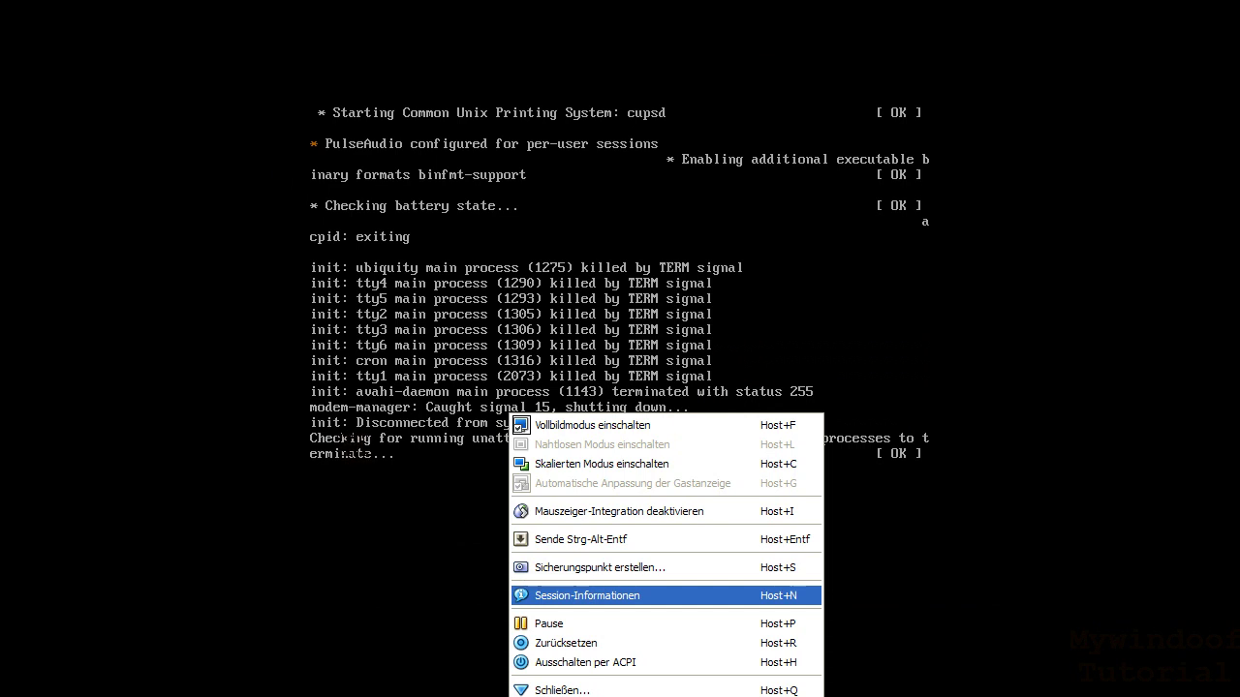
Review the counters in the Session-Informationen window, then close it with Schließen
key("Return")
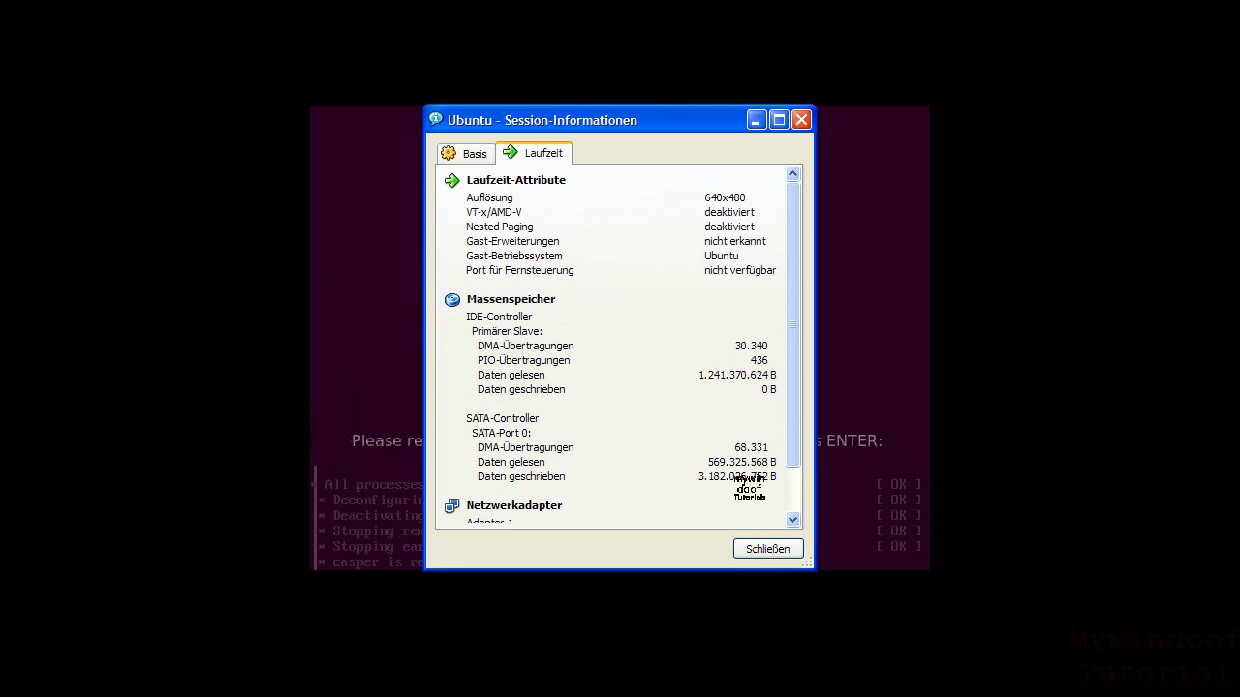
left_click(801, 119)
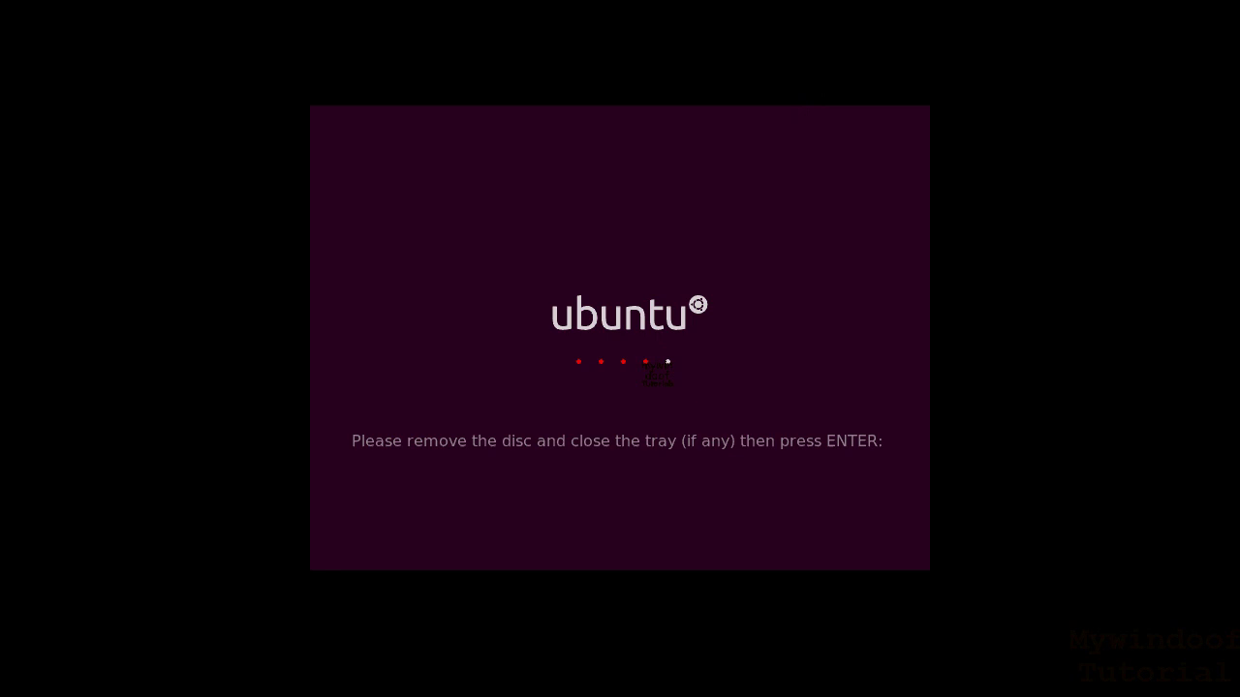
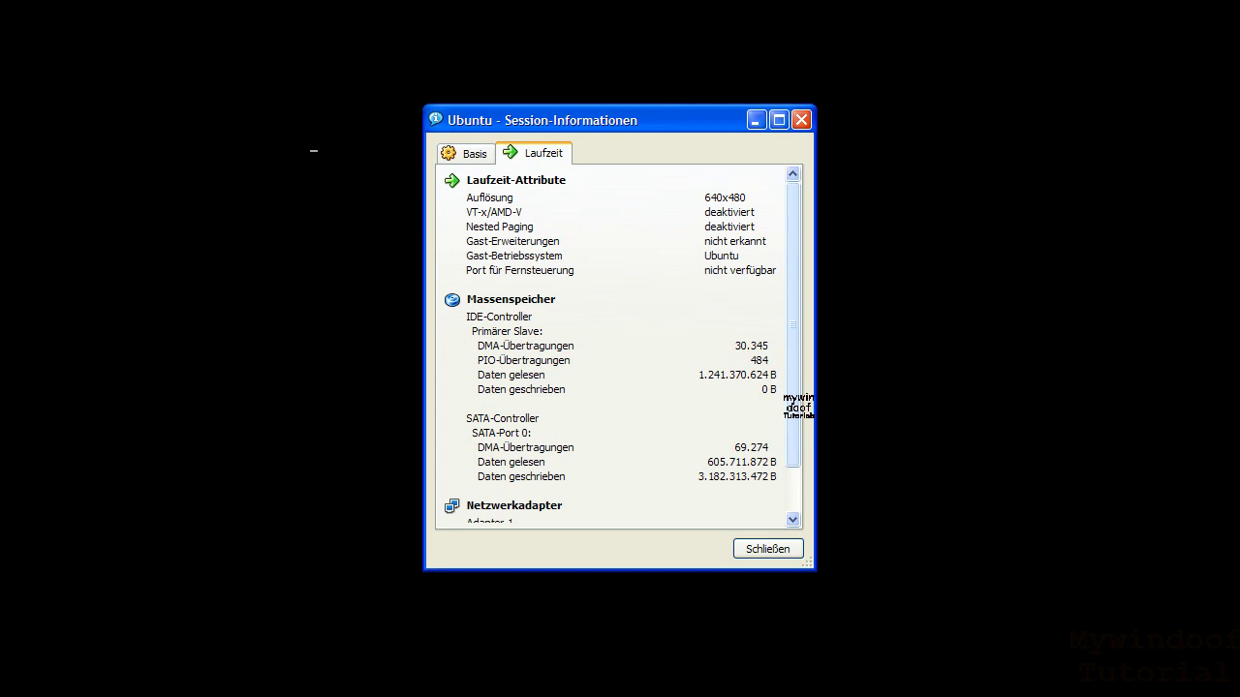
Close the Session-Informationen window and let the Ubuntu guest boot to its login screen
left_click_drag(792, 413, 791, 495)
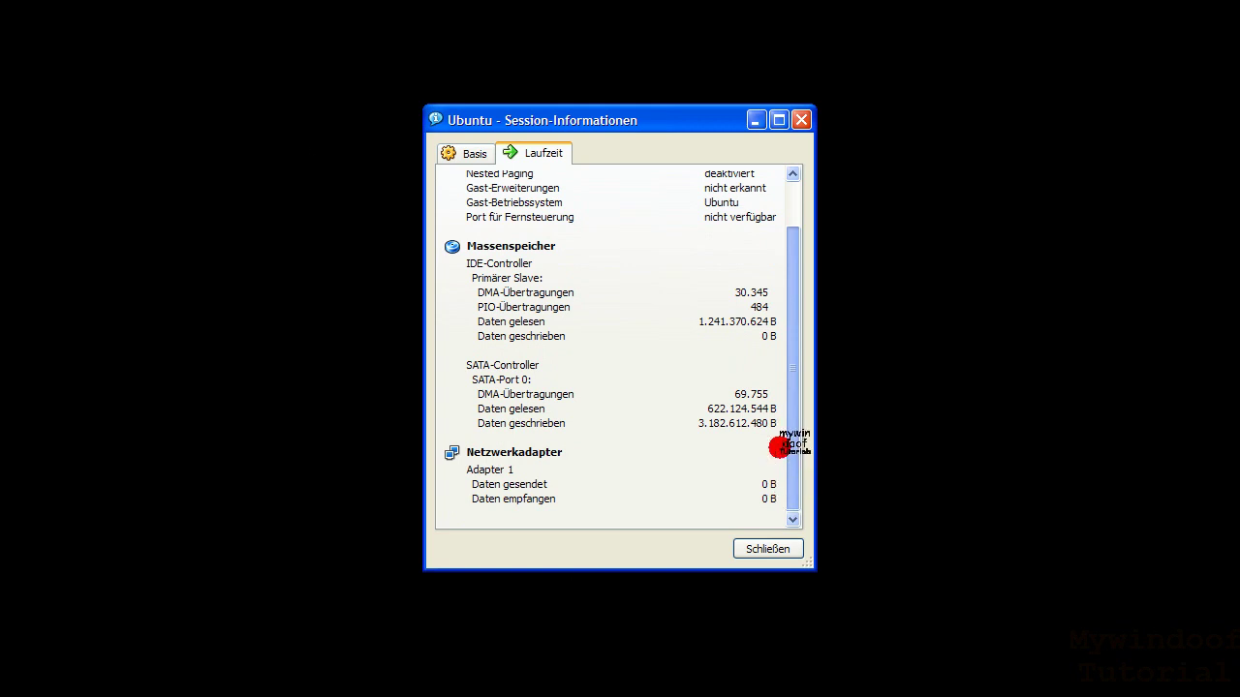
left_click_drag(800, 254, 802, 287)
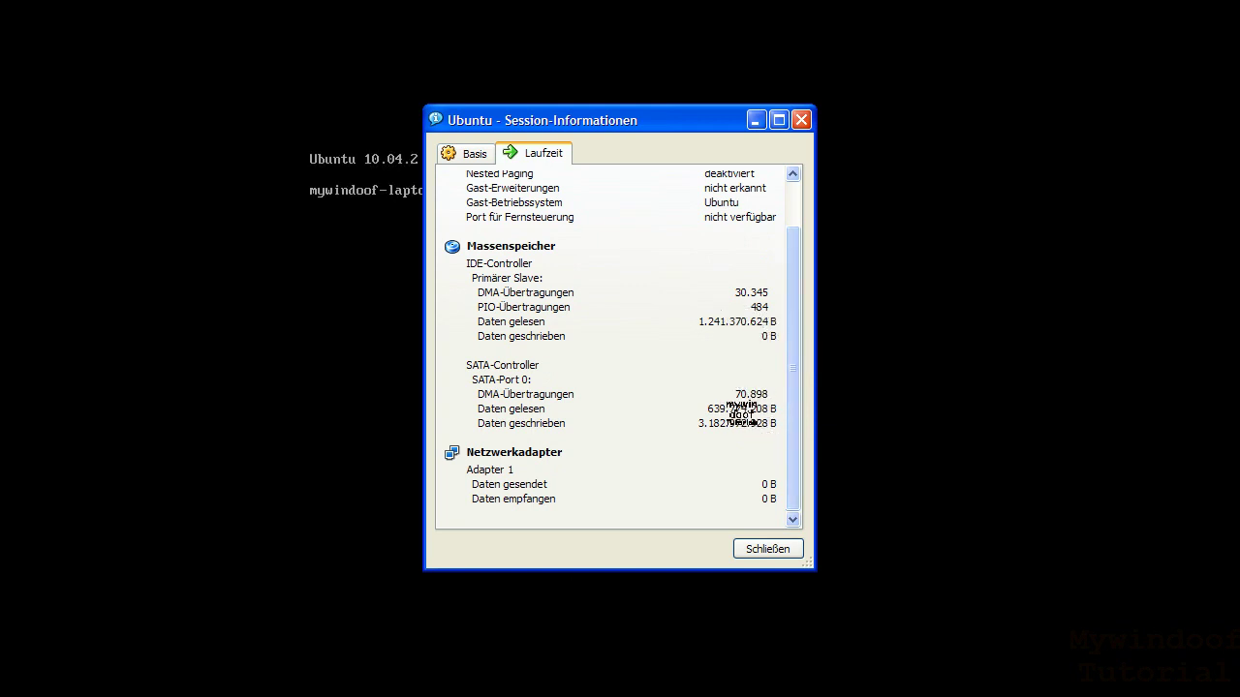
left_click(801, 119)
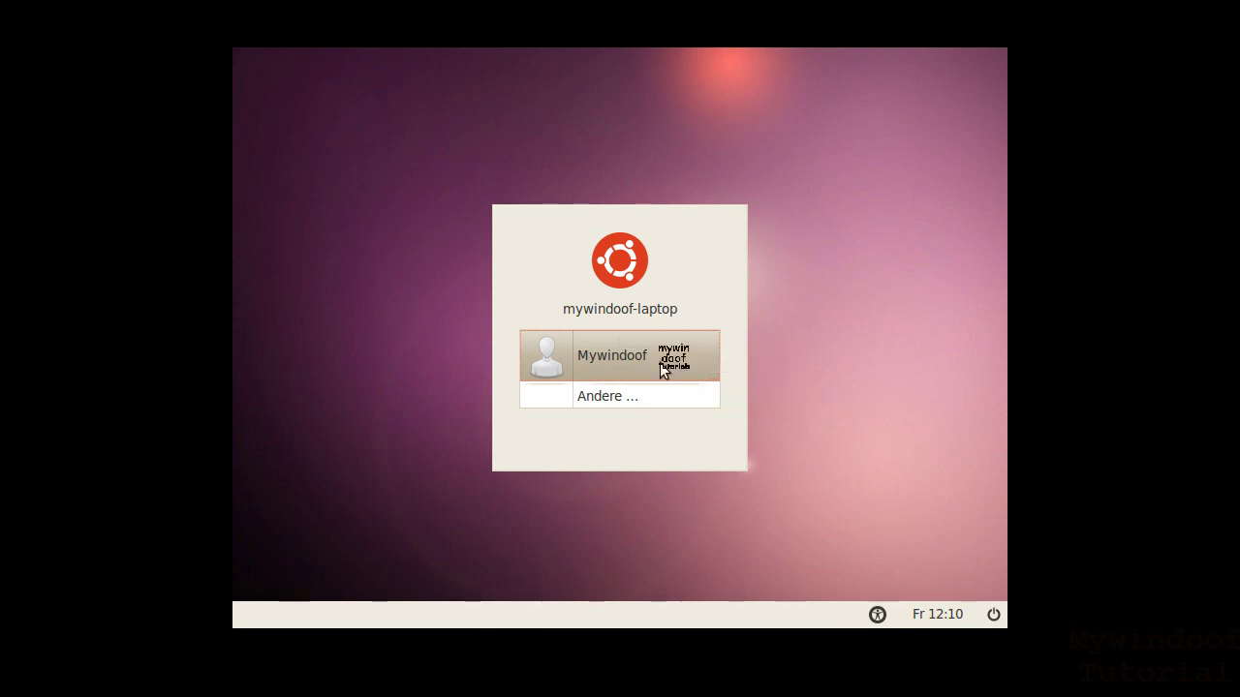
Select the user account, enter the account password, and log in with Anmelden
left_click(660, 358)
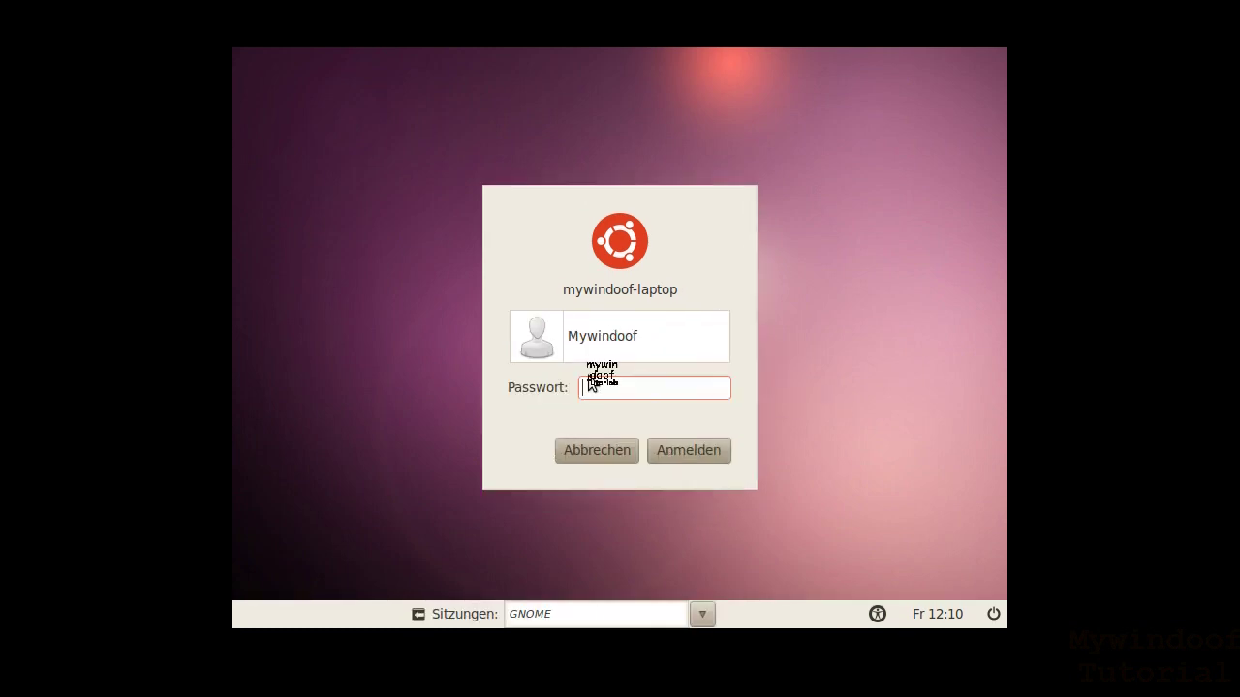
type("••••")
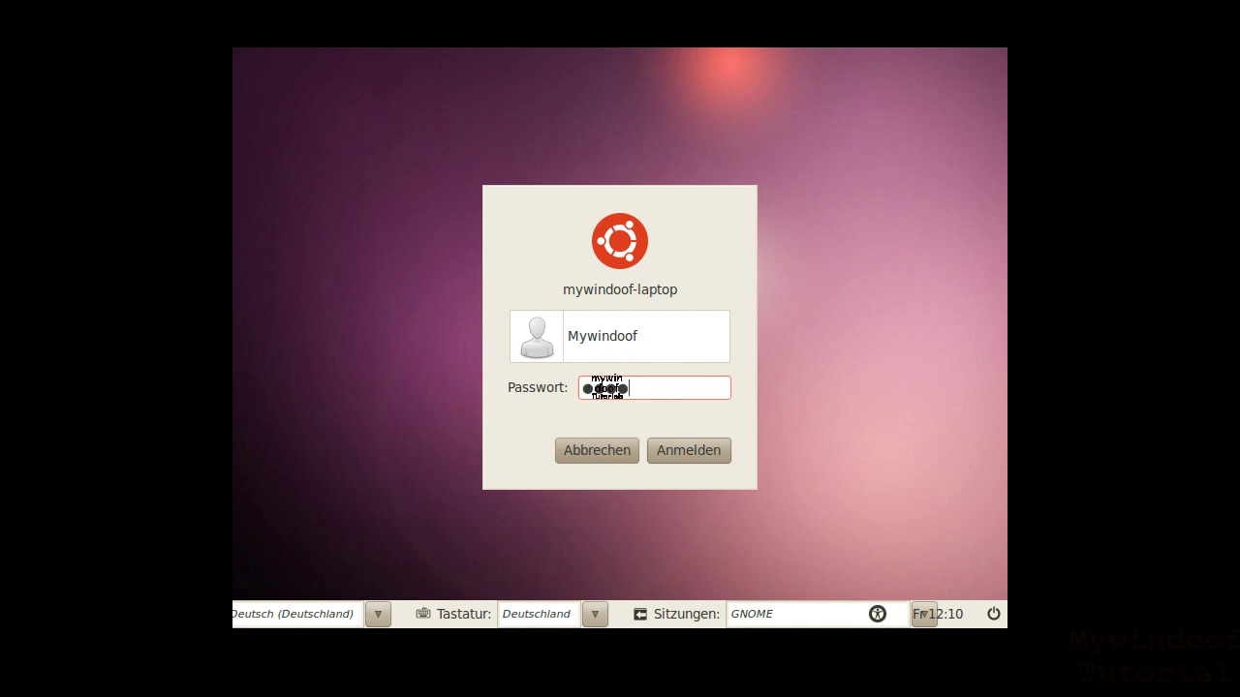
key("BackSpace")
key("BackSpace")
key("BackSpace")
key("BackSpace")
type("•••••••••")
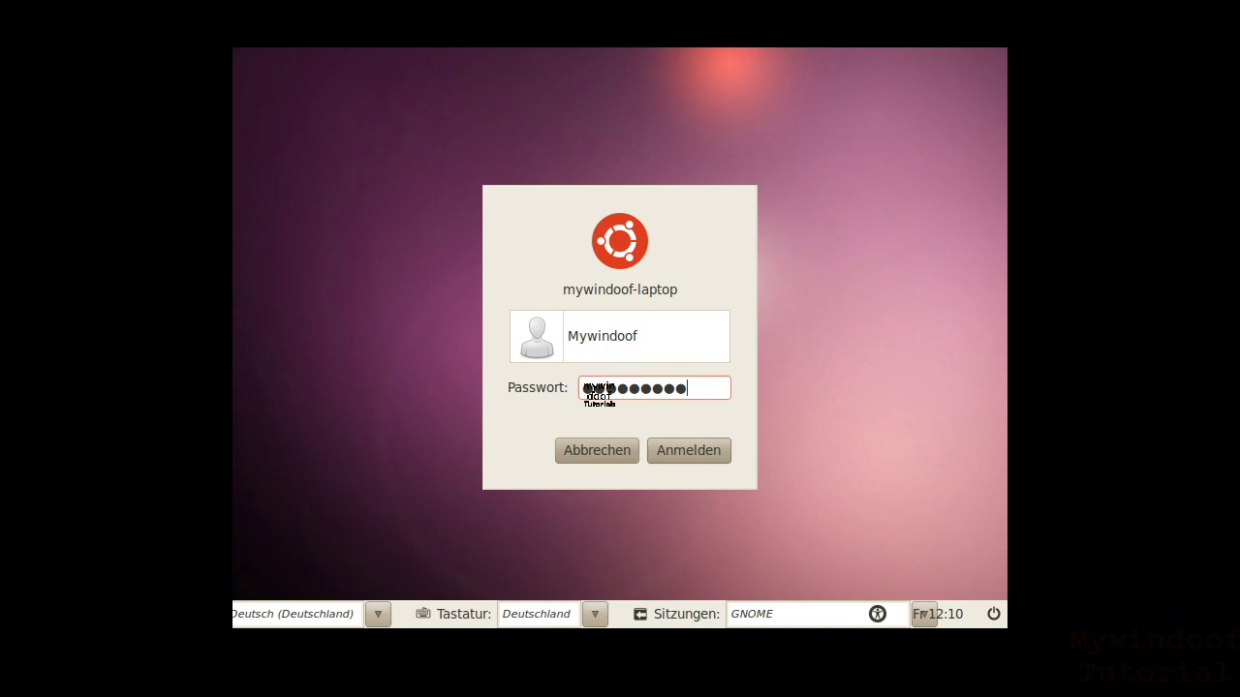
left_click(683, 452)
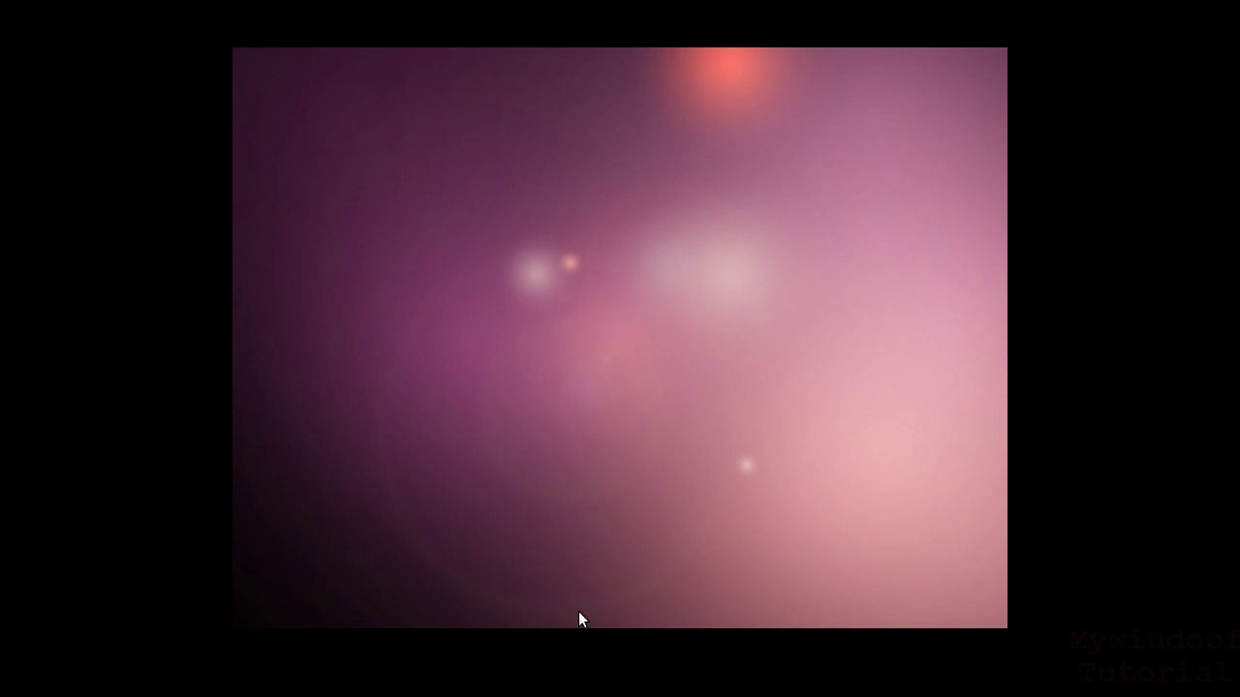
View the VM's Session-Informationen via the Host+Home menu, move the window aside, then close it
key("ctrl+Home")
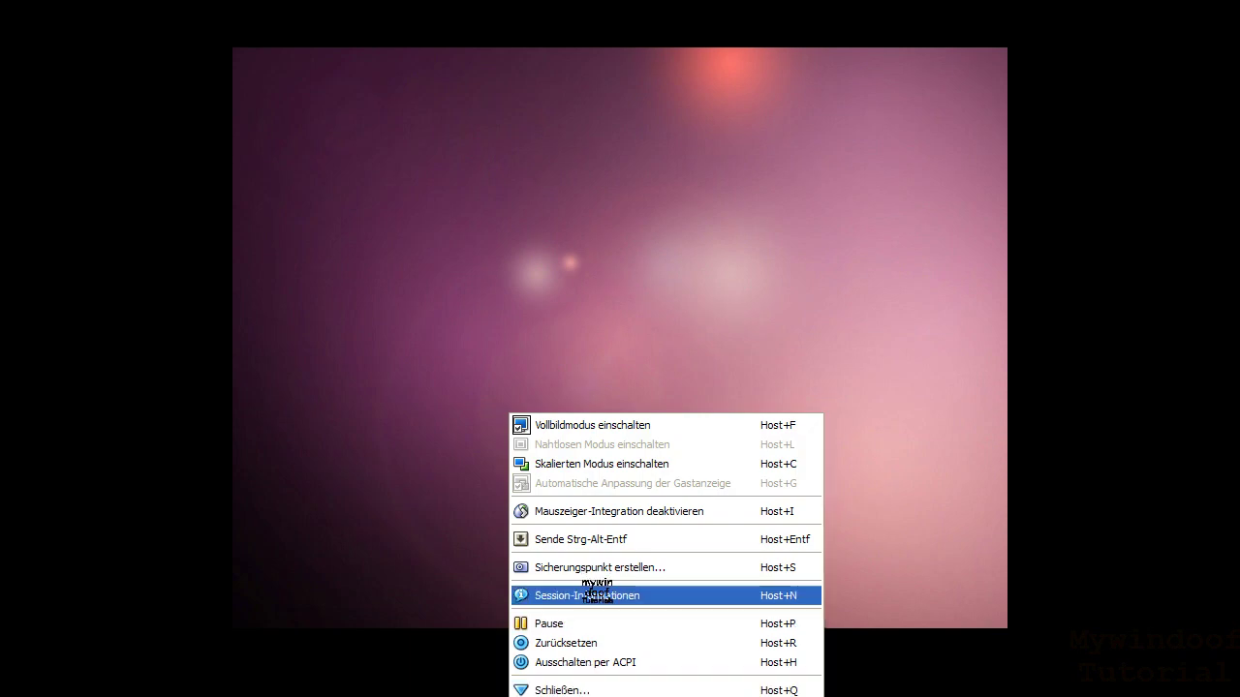
key("Return")
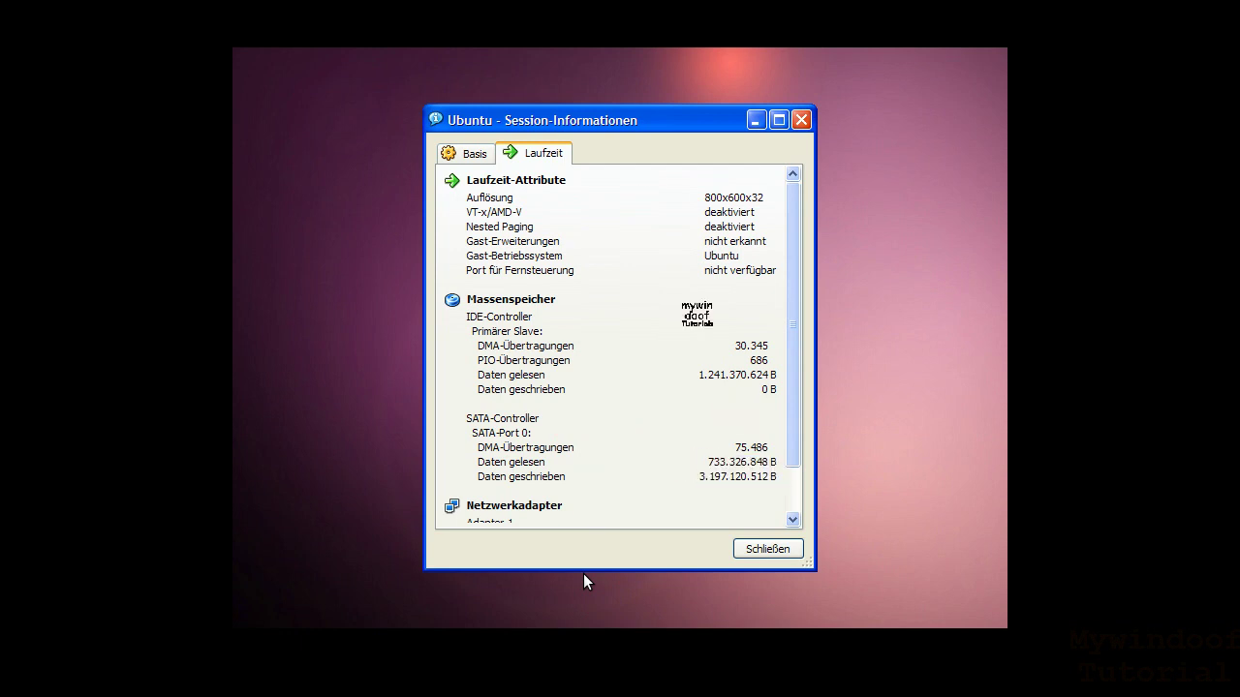
left_click_drag(523, 119, 642, 127)
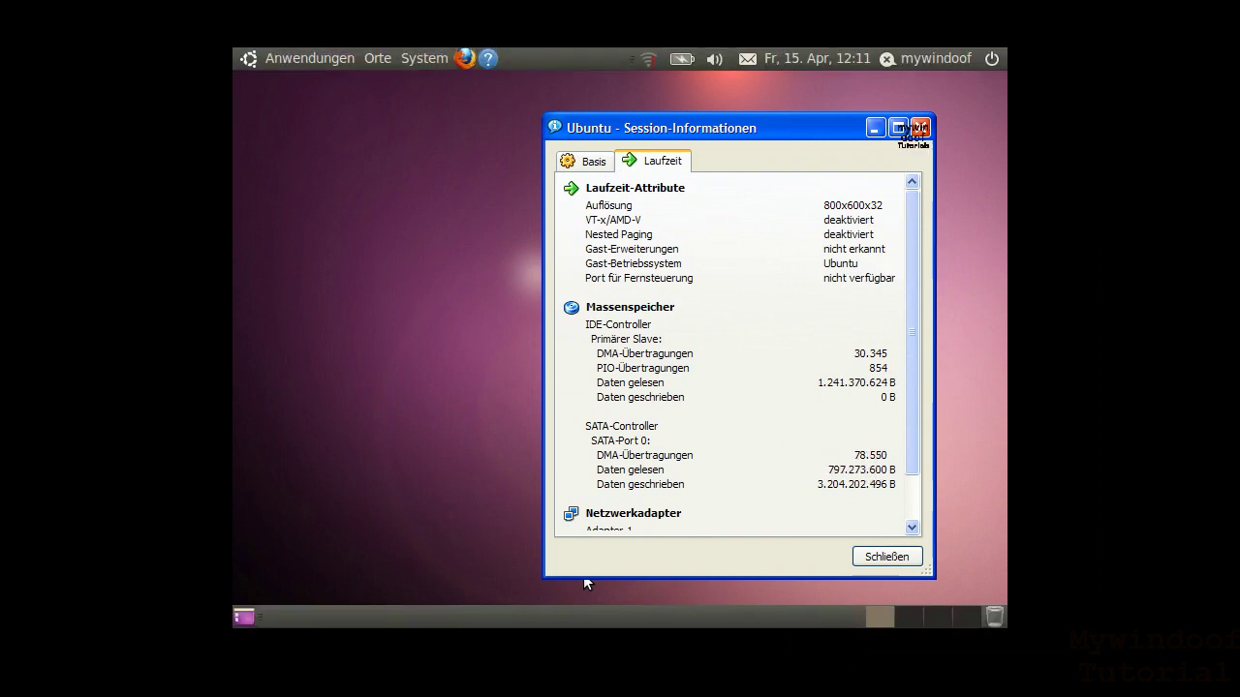
left_click(920, 127)
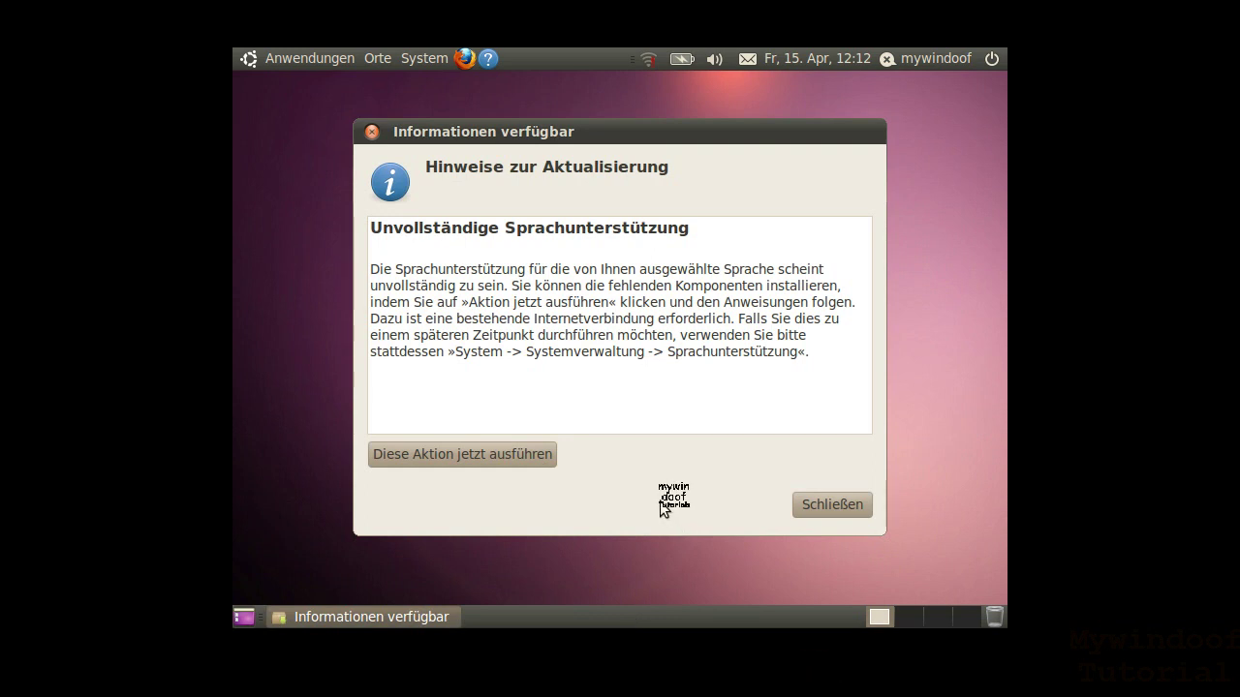
Choose 'Diese Aktion jetzt ausführen' on the language notice and confirm Aktualisieren to download language information
left_click_drag(573, 269, 579, 331)
left_click(592, 382)
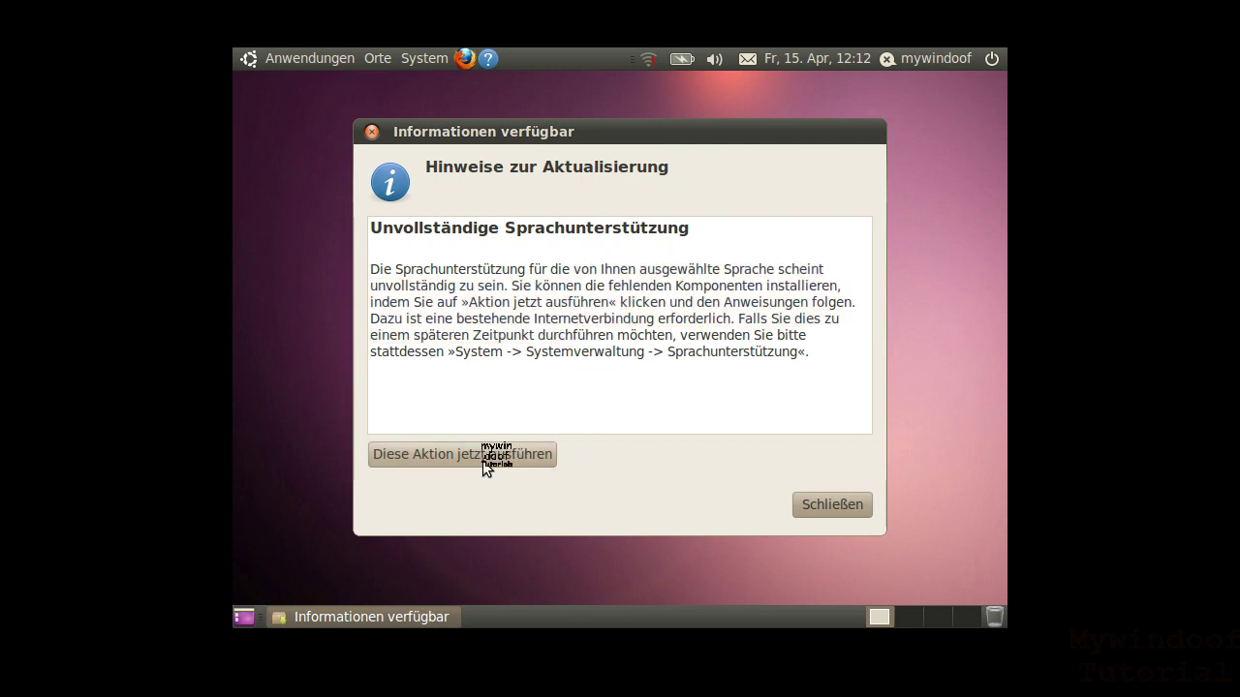
left_click(481, 457)
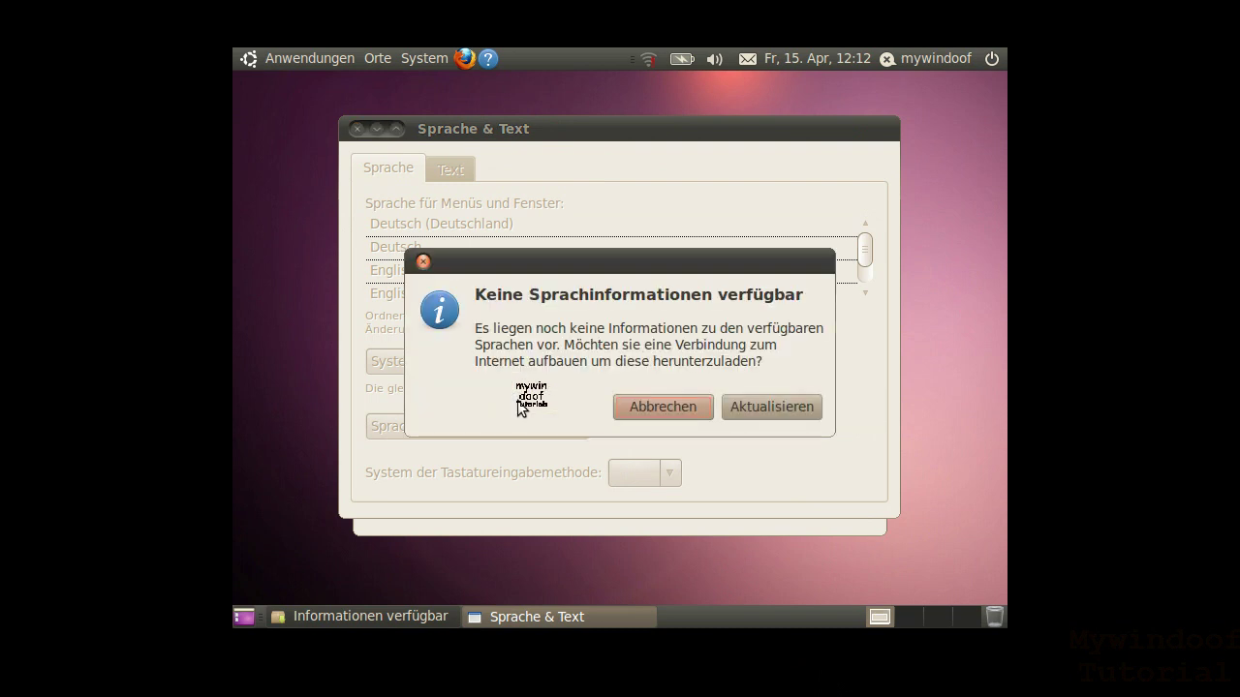
left_click_drag(579, 362, 782, 393)
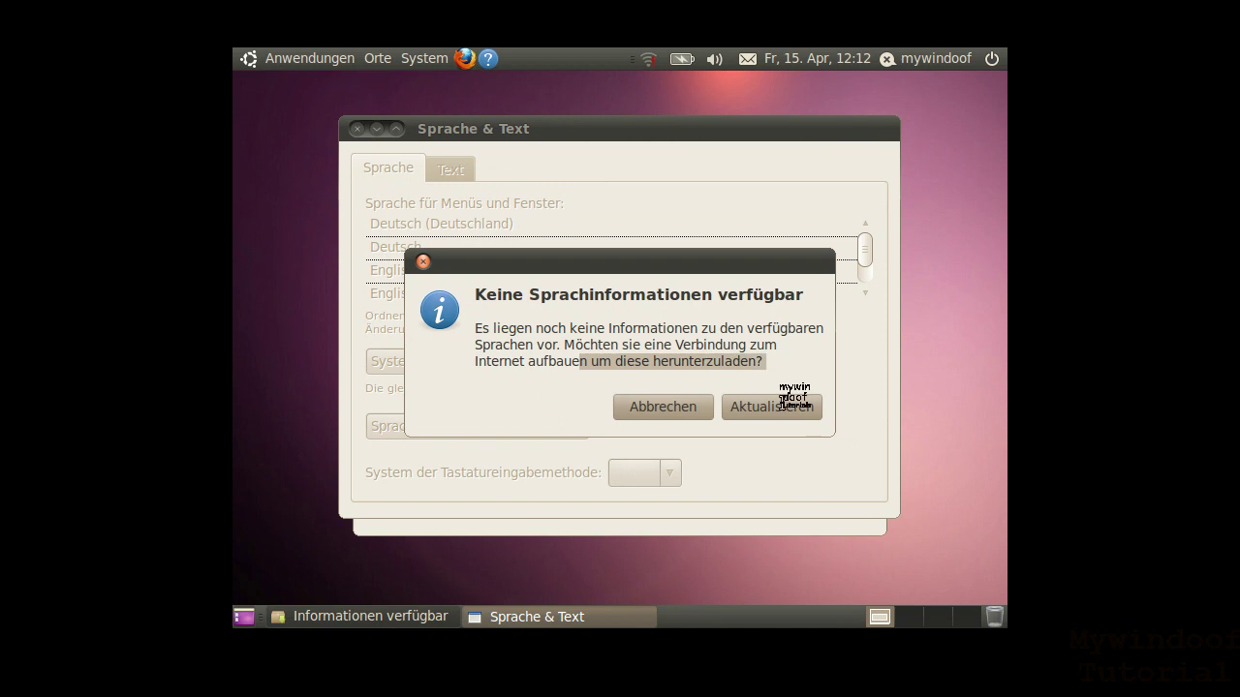
left_click(764, 403)
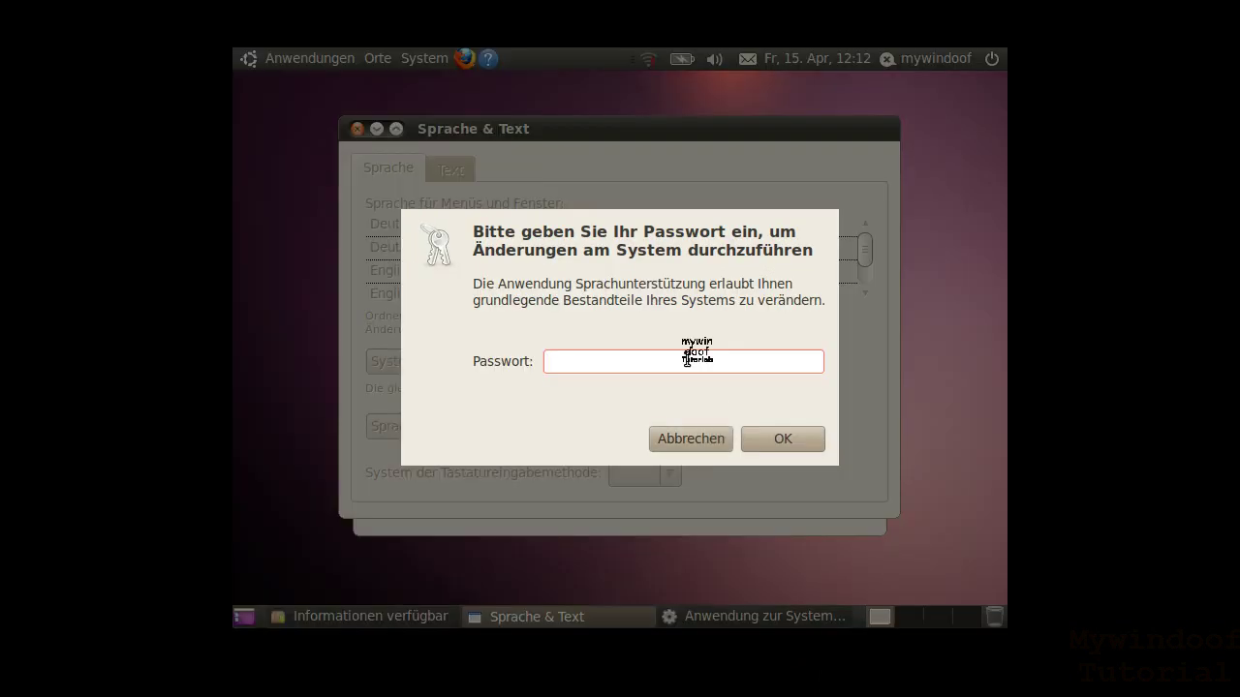
Enter the administrator password and confirm with OK to authorise the update
type("•••••••••")
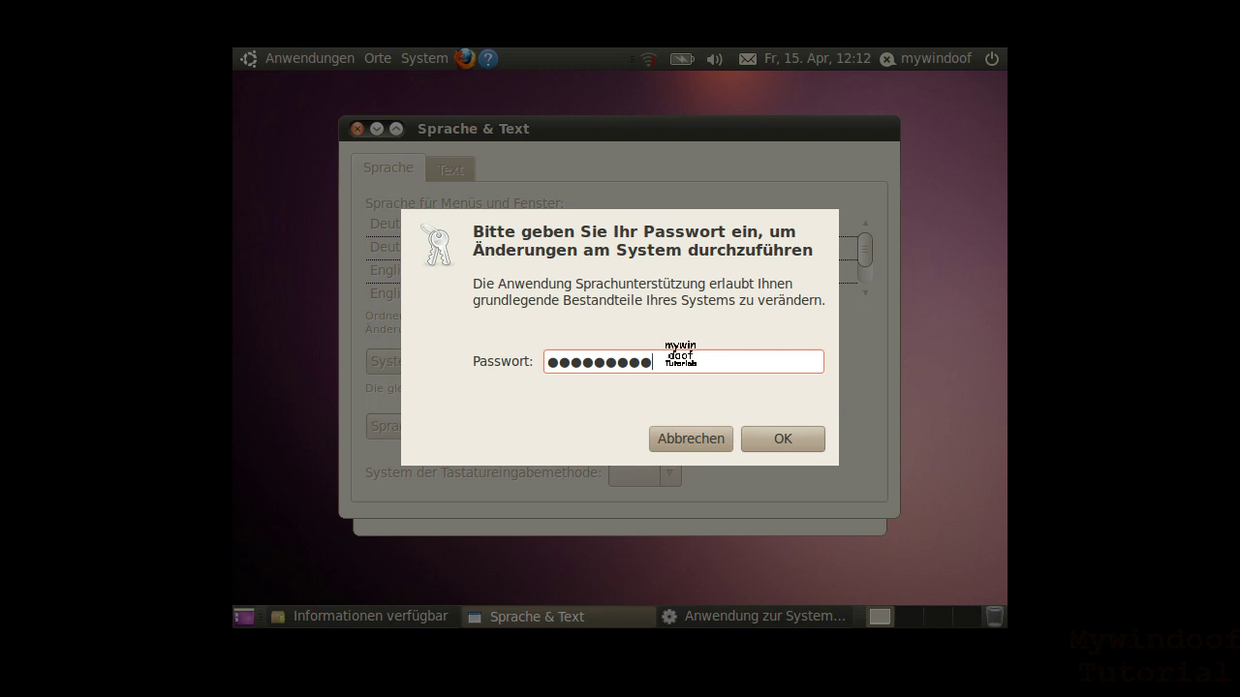
left_click(765, 441)
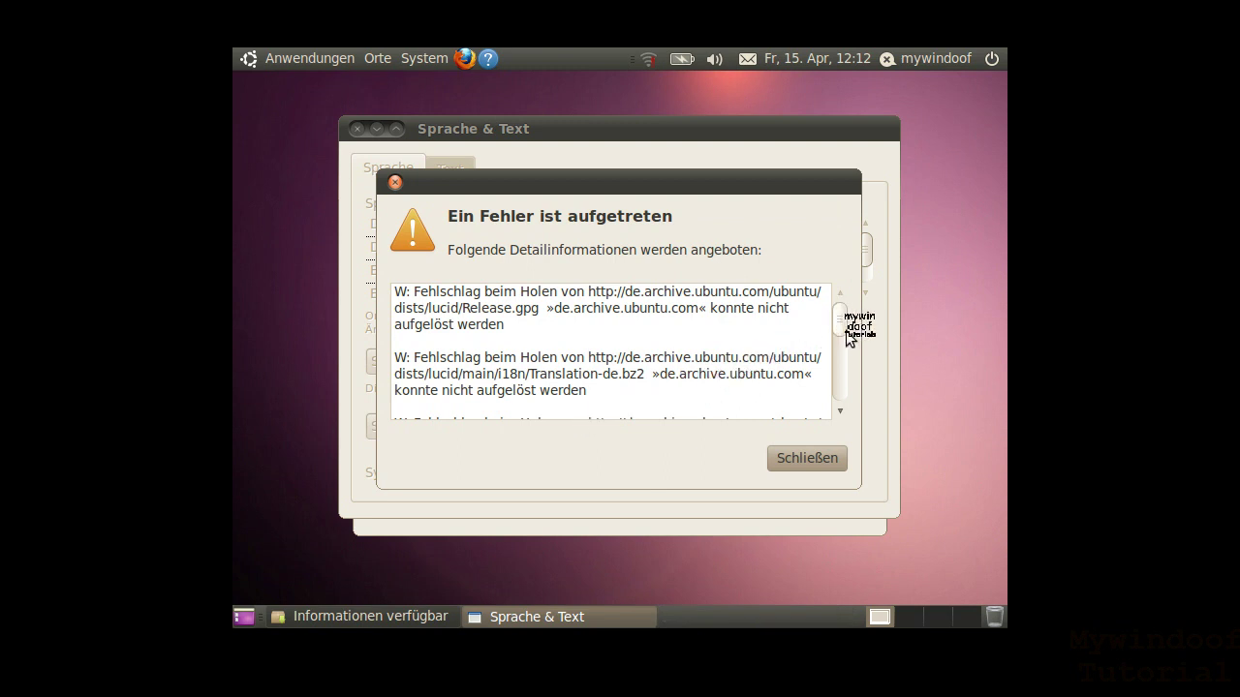
Dismiss the de.archive.ubuntu.com download error, select the Deutsch entries, and close Sprache & Text
left_click_drag(848, 335, 839, 388)
left_click(806, 457)
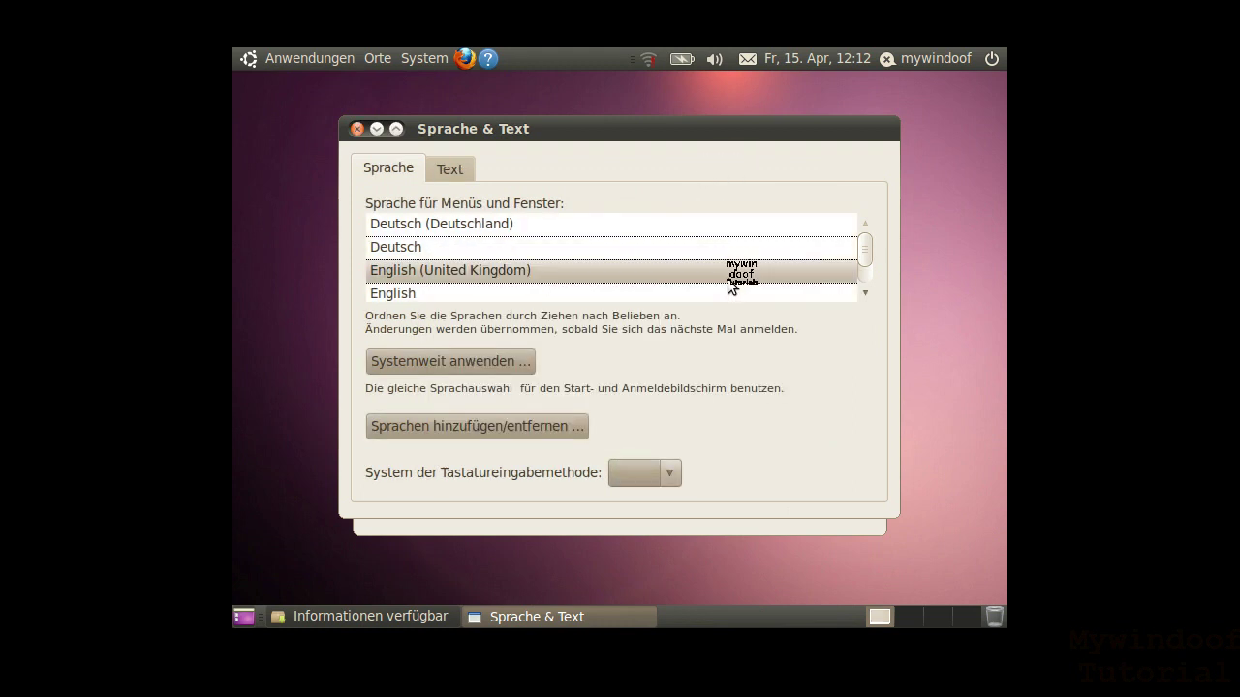
left_click(526, 242)
left_click(526, 226)
left_click(518, 242)
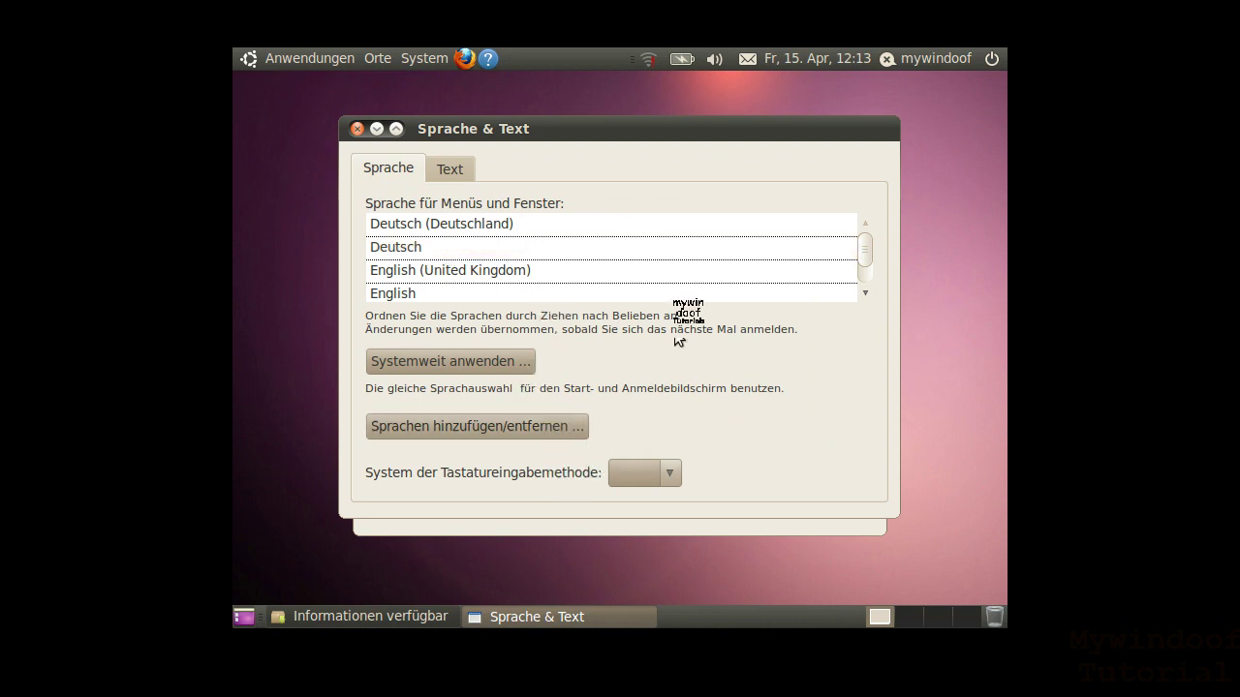
left_click(358, 128)
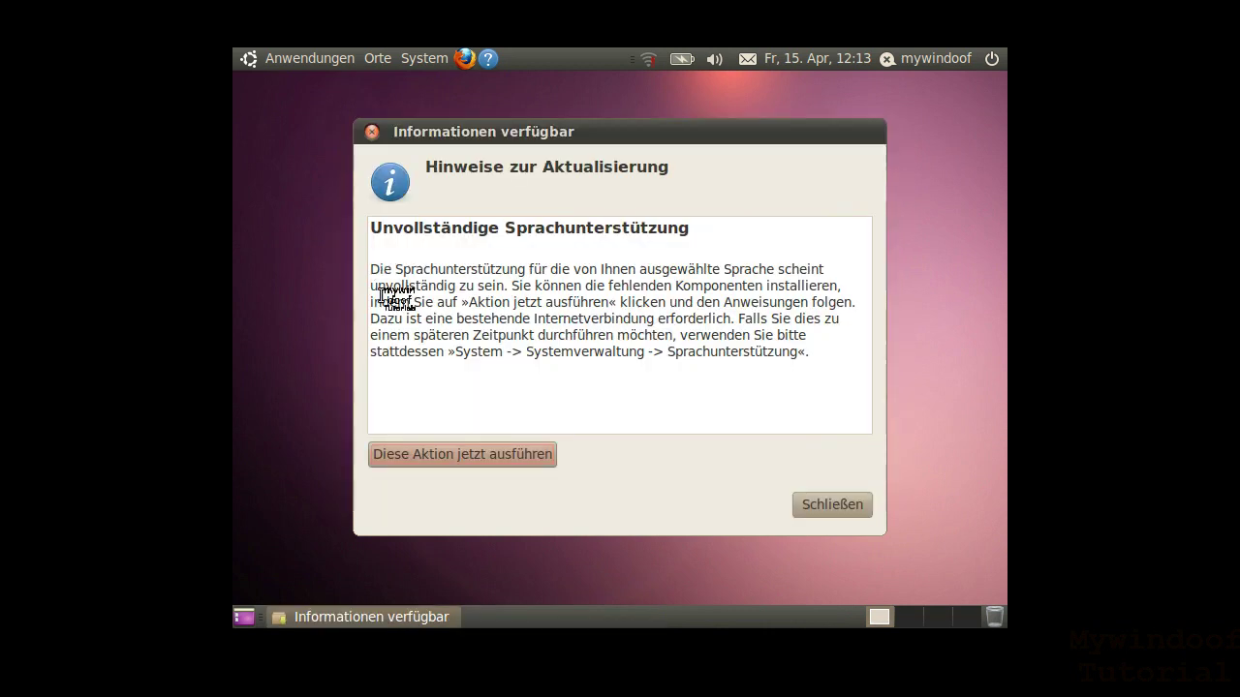